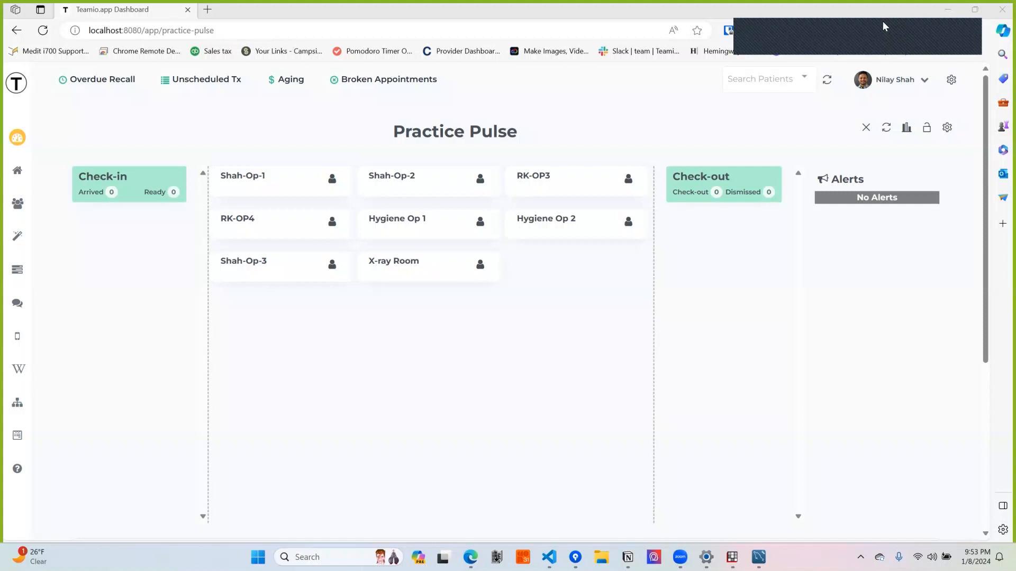
# - Open Practice Pulse's patient flow configuration to view its status mappings and alert options, and close it unchanged
pyautogui.click(947, 128)
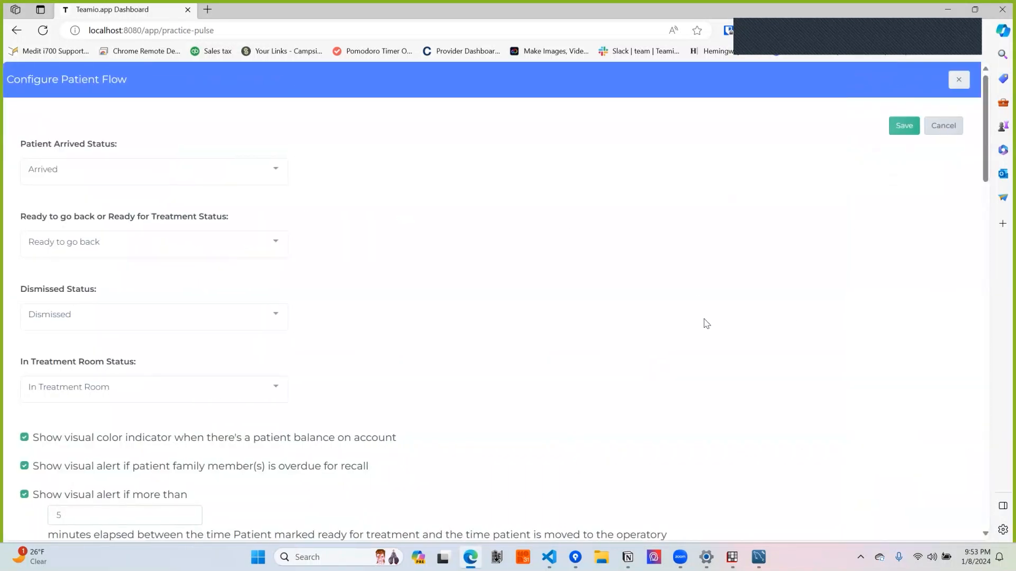
pyautogui.click(958, 79)
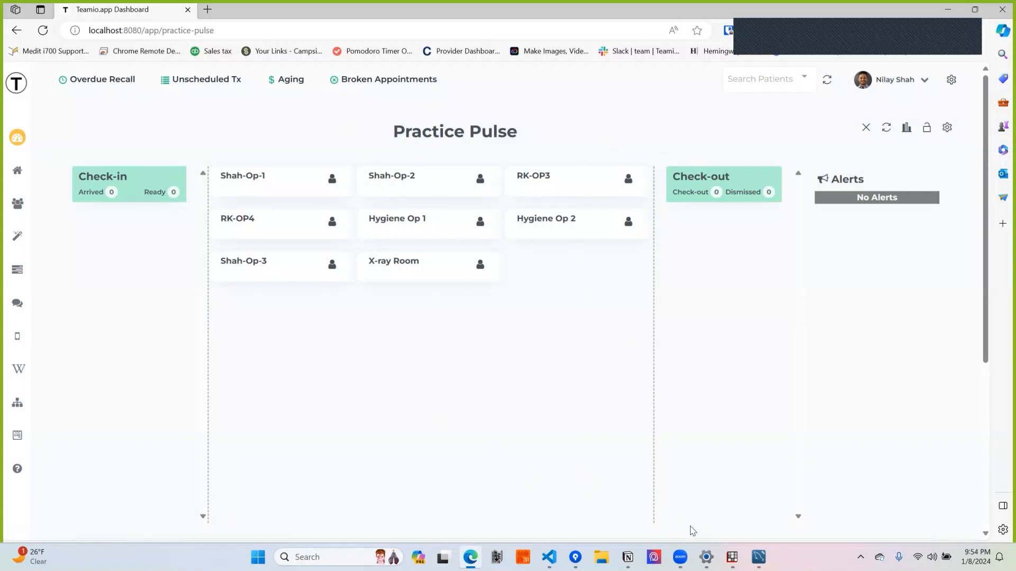
# - Switch to Open Dental, set the 1 pm Shah-Op-1 appointment's confirmation status to Arrived, and return to Practice Pulse
pyautogui.click(730, 558)
pyautogui.click(730, 558)
pyautogui.click(732, 557)
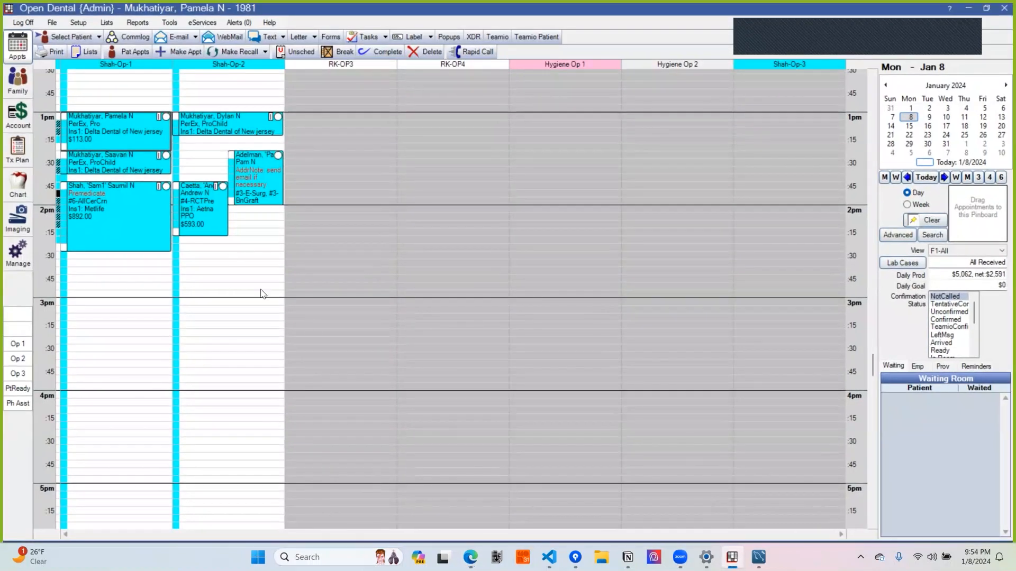
pyautogui.click(876, 78)
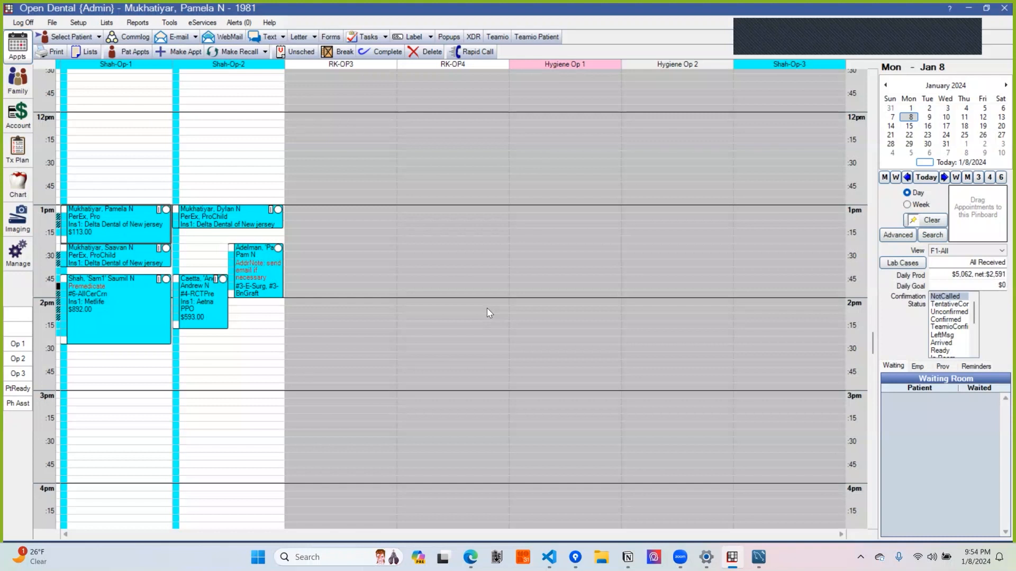
pyautogui.moveTo(105, 221)
pyautogui.click(944, 344)
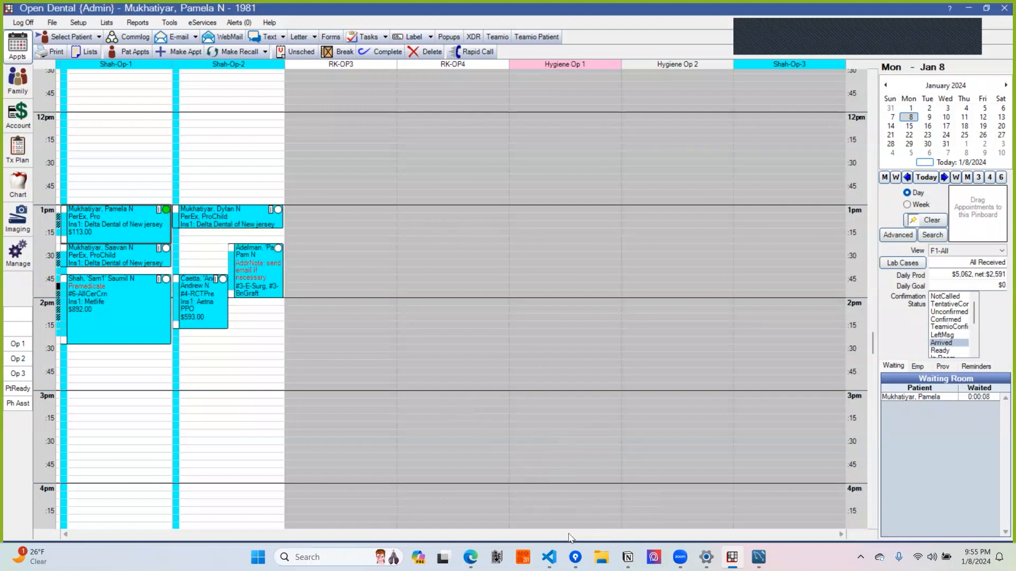
pyautogui.click(732, 558)
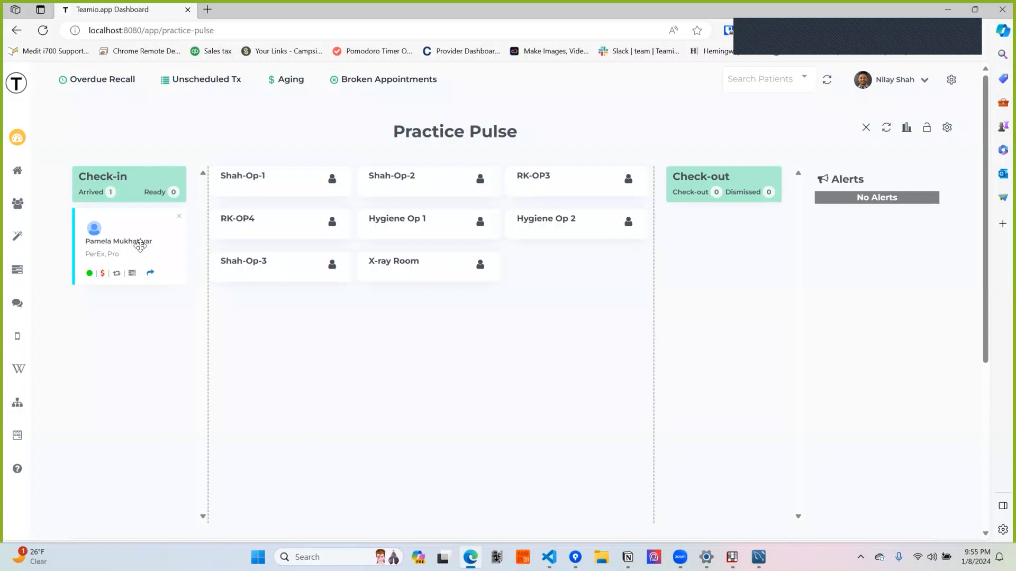
# - In Open Dental, set the 1 pm Shah-Op-2 appointment and the 1:25 pm Shah-Op-1 appointment to Arrived
pyautogui.click(732, 557)
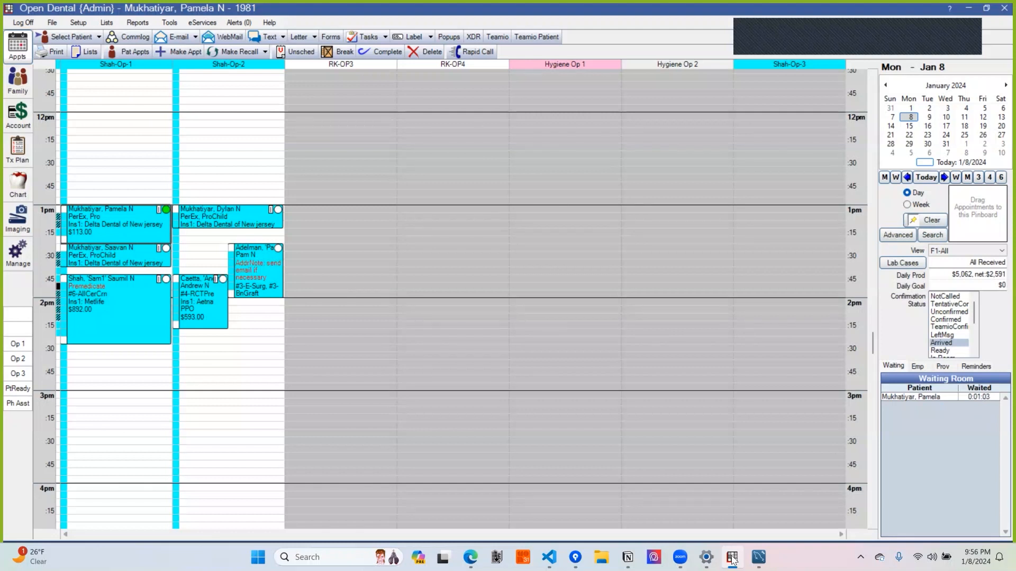
pyautogui.click(243, 221)
pyautogui.click(591, 329)
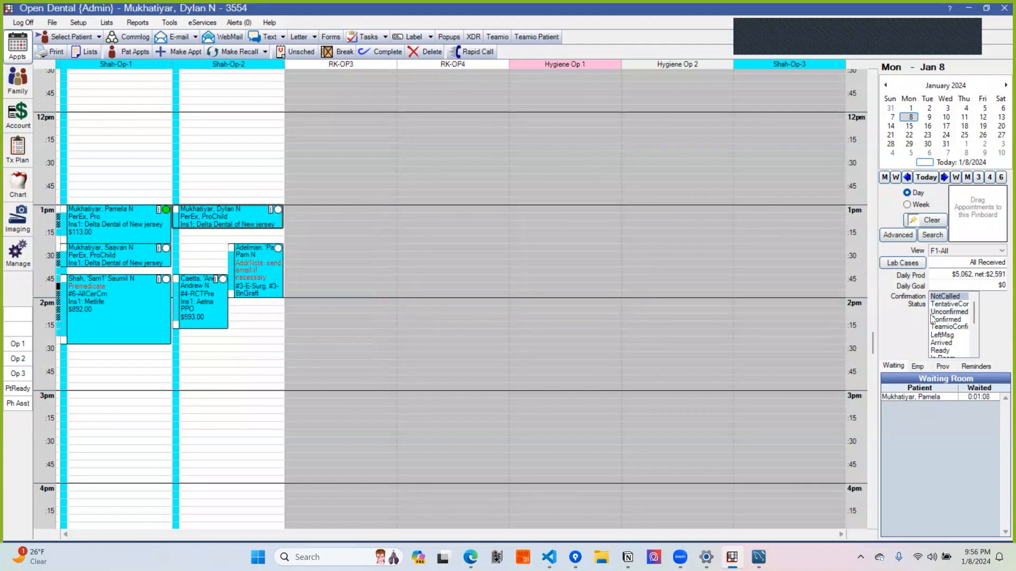
pyautogui.click(936, 343)
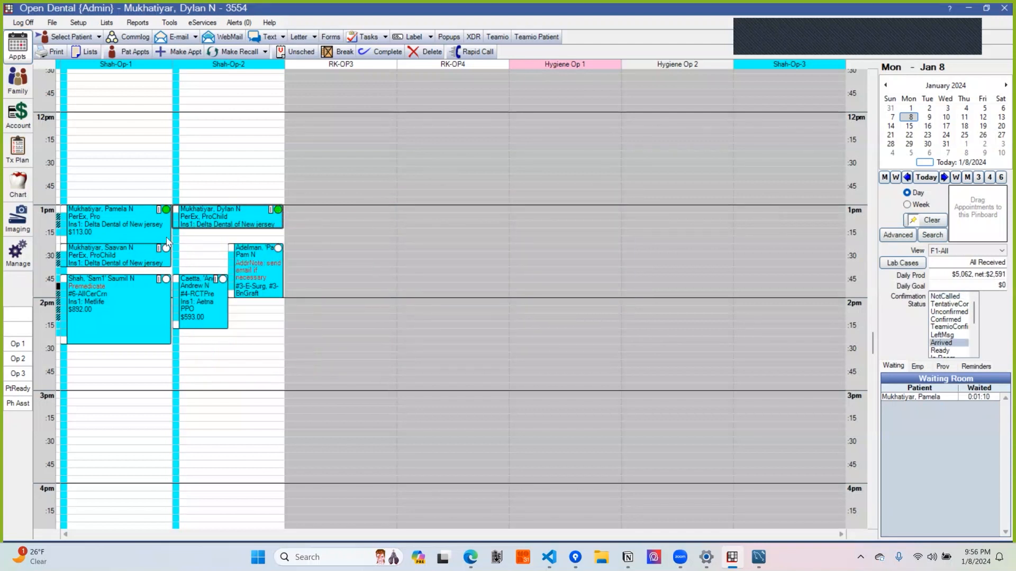
pyautogui.click(136, 249)
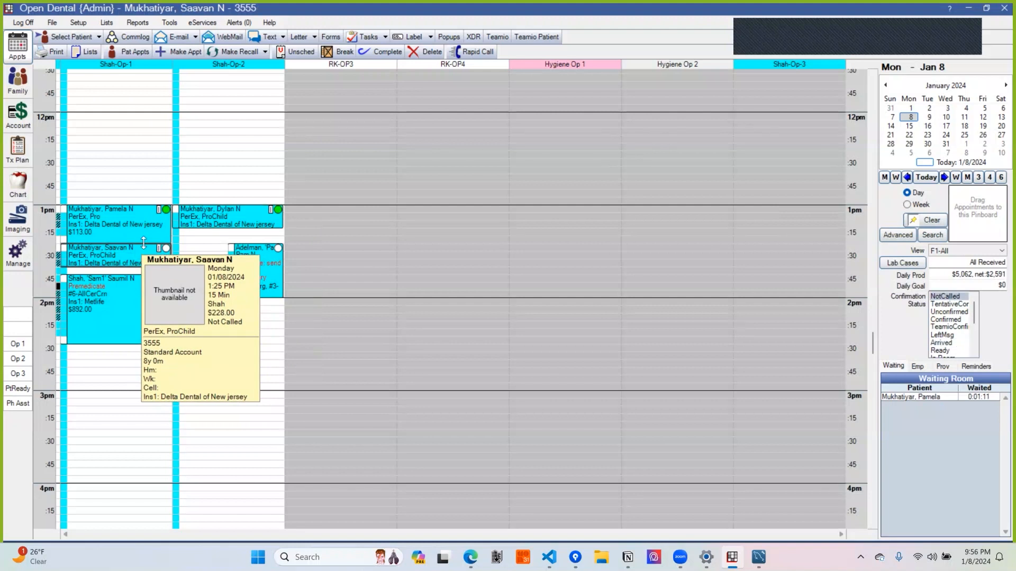
pyautogui.click(940, 343)
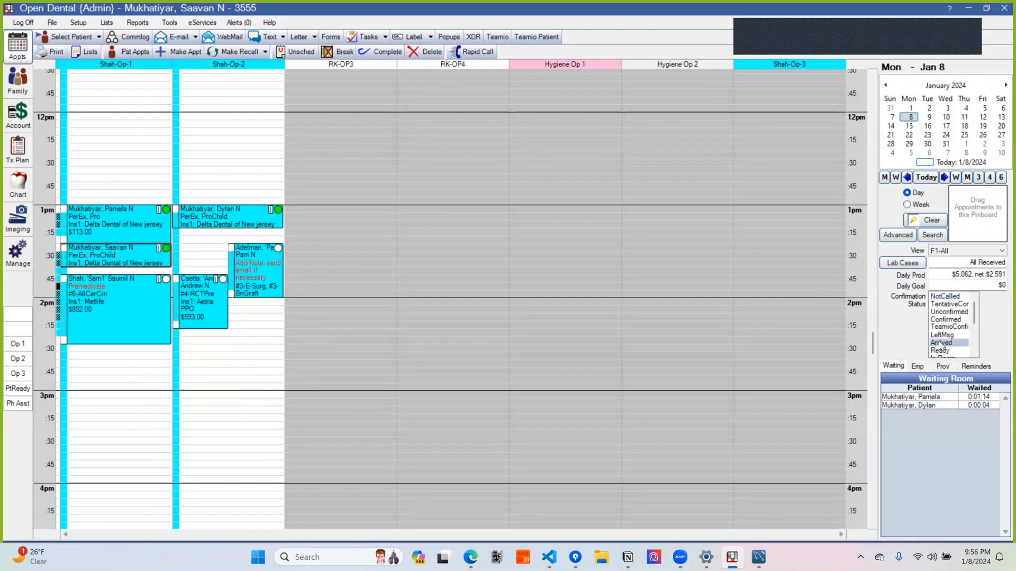
# - Set the #3-E-Surg, #3-BnGraft appointment in Shah-Op-2 to Arrived and check the Check-in column in Practice Pulse
pyautogui.click(275, 267)
pyautogui.click(587, 327)
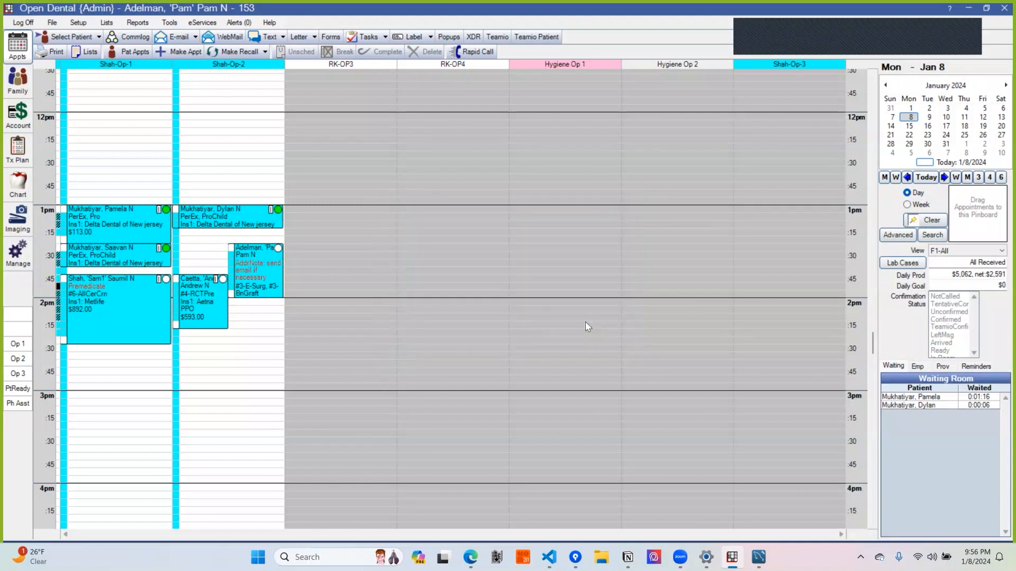
pyautogui.click(247, 254)
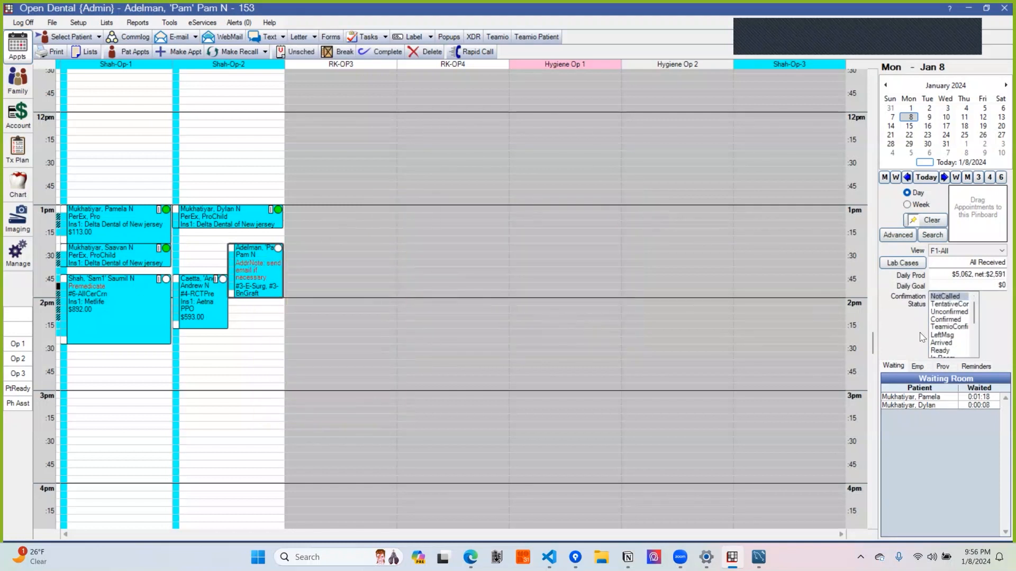
pyautogui.click(937, 344)
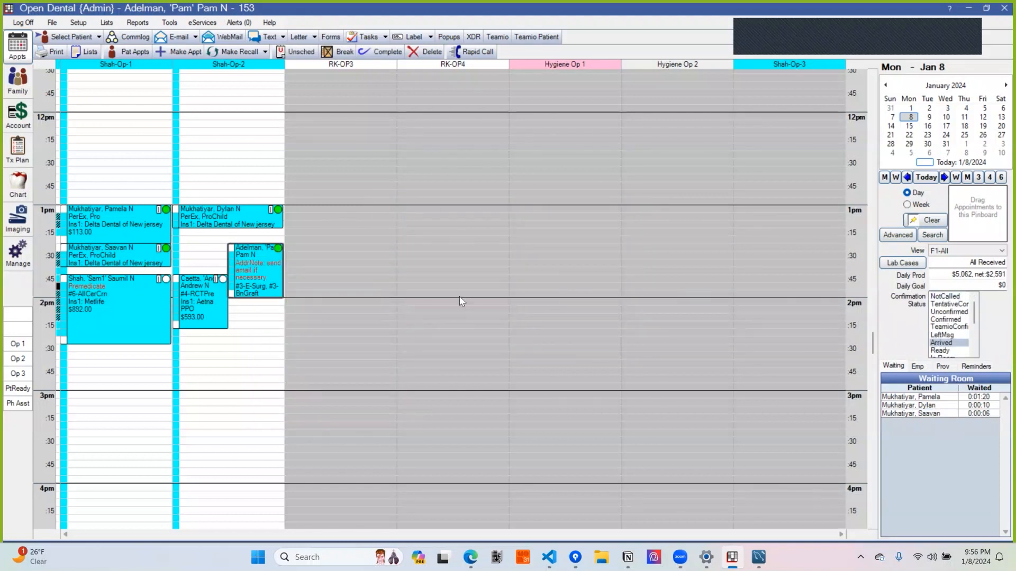
pyautogui.click(732, 558)
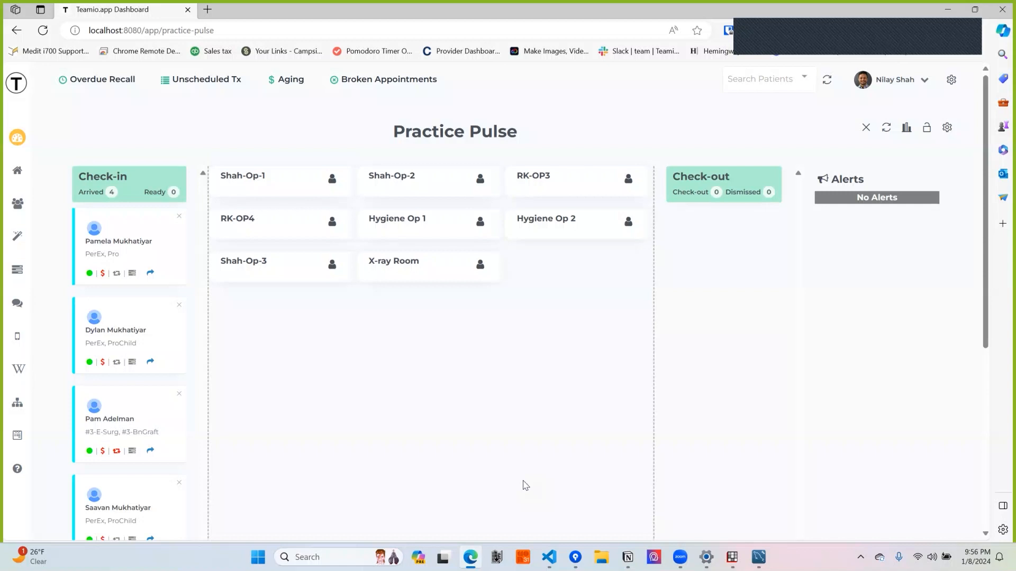
pyautogui.click(732, 562)
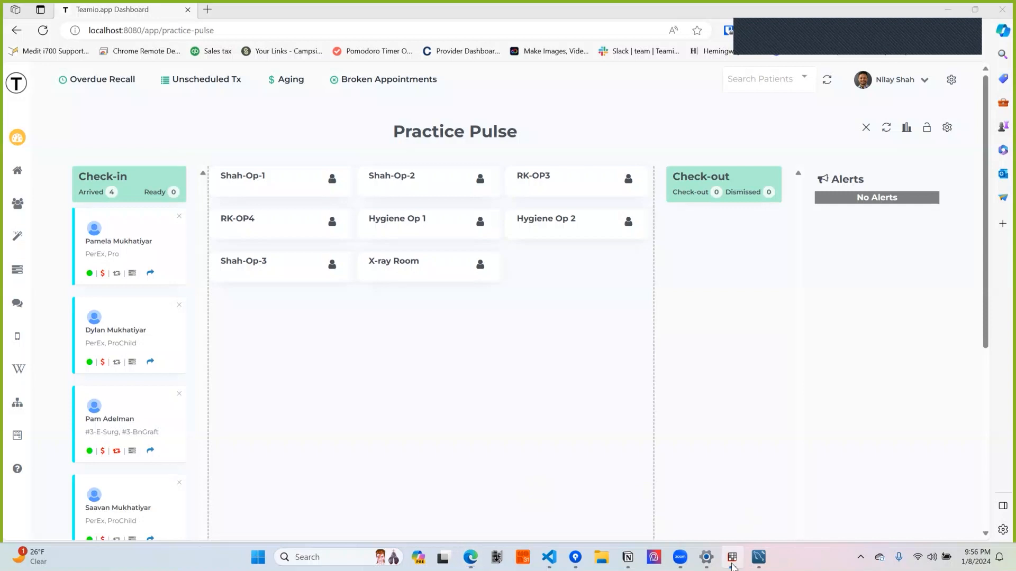
pyautogui.click(732, 562)
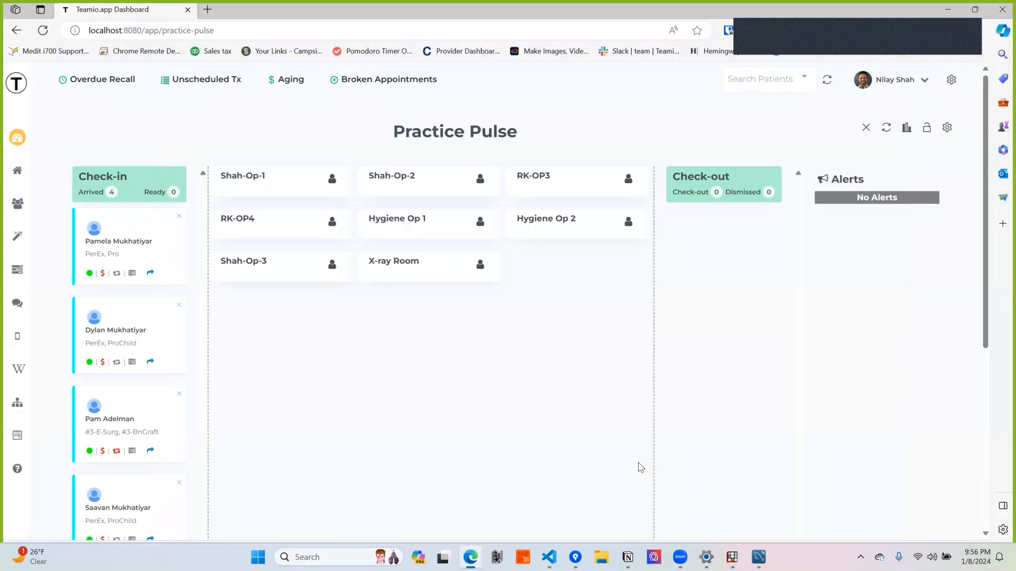
pyautogui.scroll(-1, 640, 468)
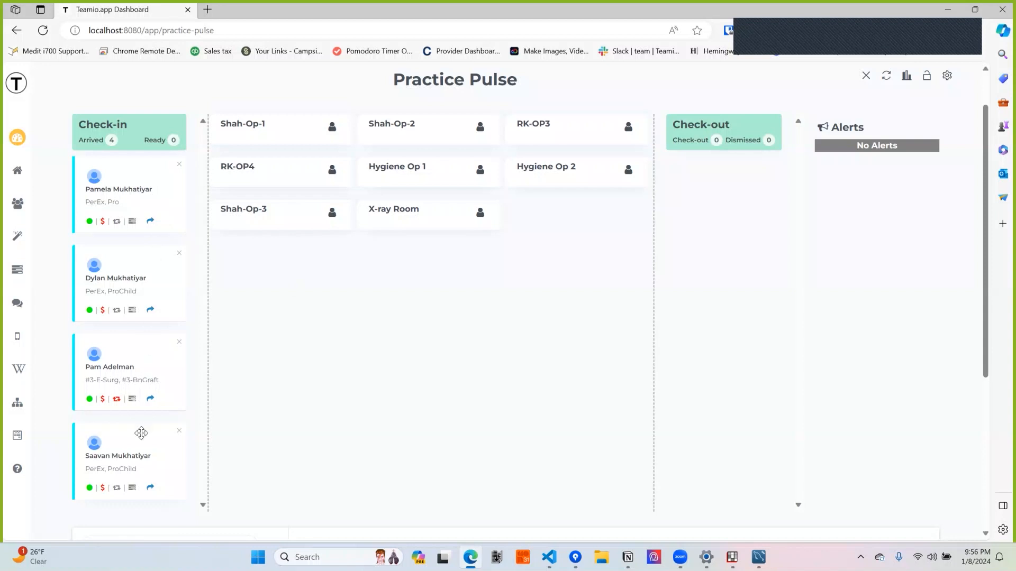
# - Switch to Open Dental and set the 1 pm Shah-Op-2 appointment's confirmation status to Ready
pyautogui.moveTo(735, 564)
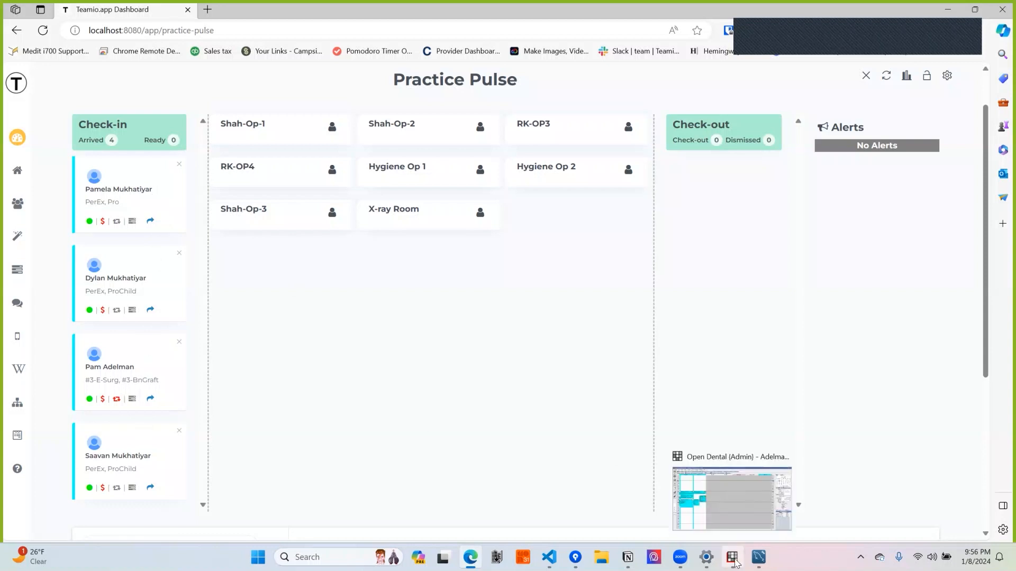
pyautogui.click(733, 558)
pyautogui.click(215, 216)
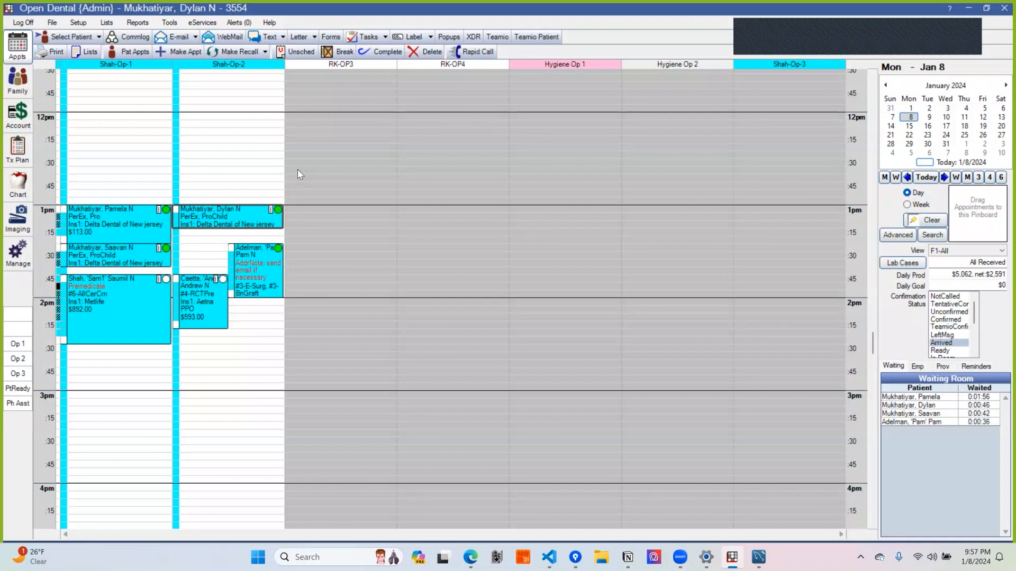
pyautogui.moveTo(231, 225)
pyautogui.click(940, 351)
pyautogui.moveTo(278, 210)
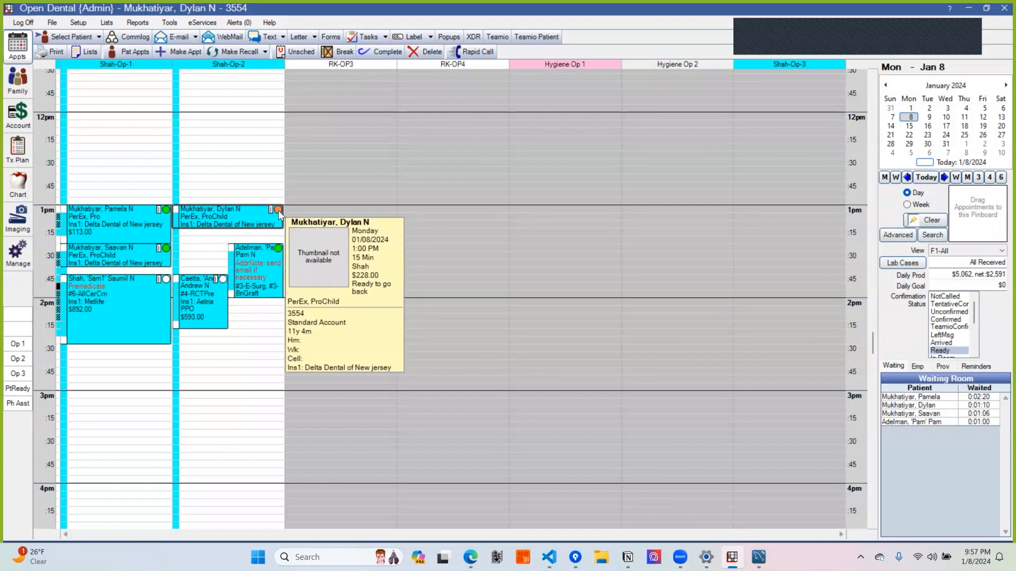
# - Set the 1:25 pm Shah-Op-1 appointment's confirmation status to Ready
pyautogui.moveTo(119, 260)
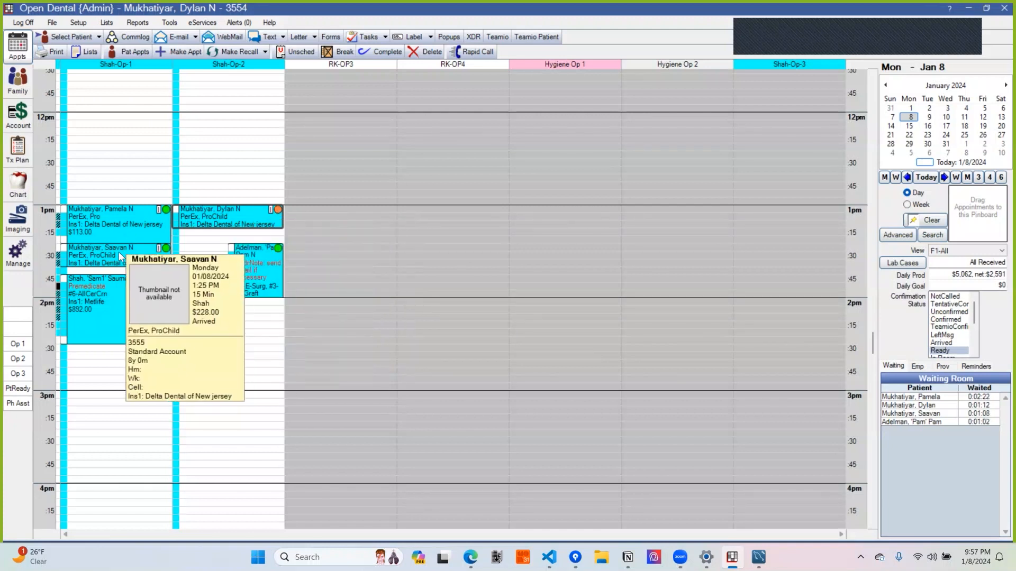
pyautogui.click(119, 260)
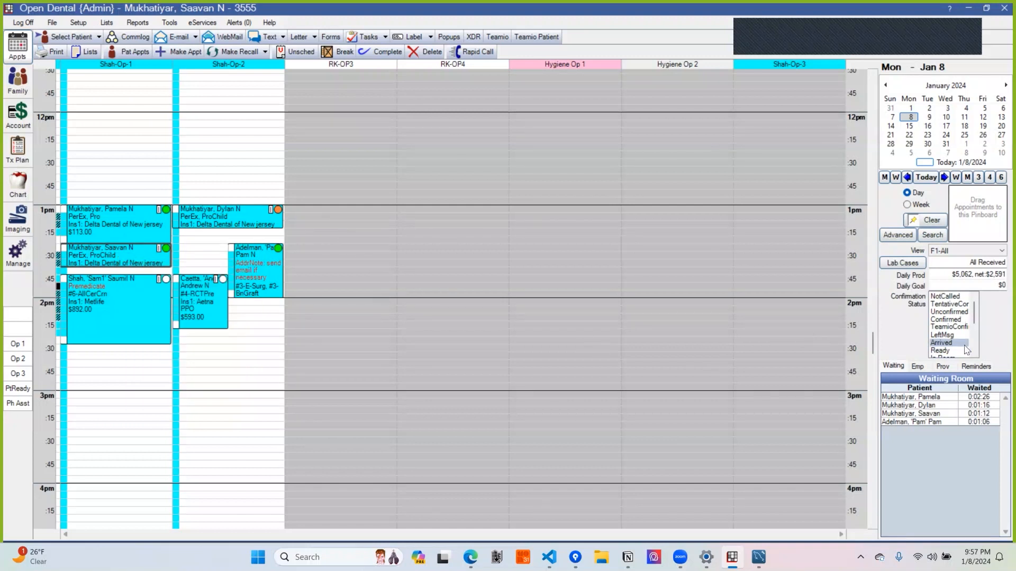
pyautogui.click(955, 351)
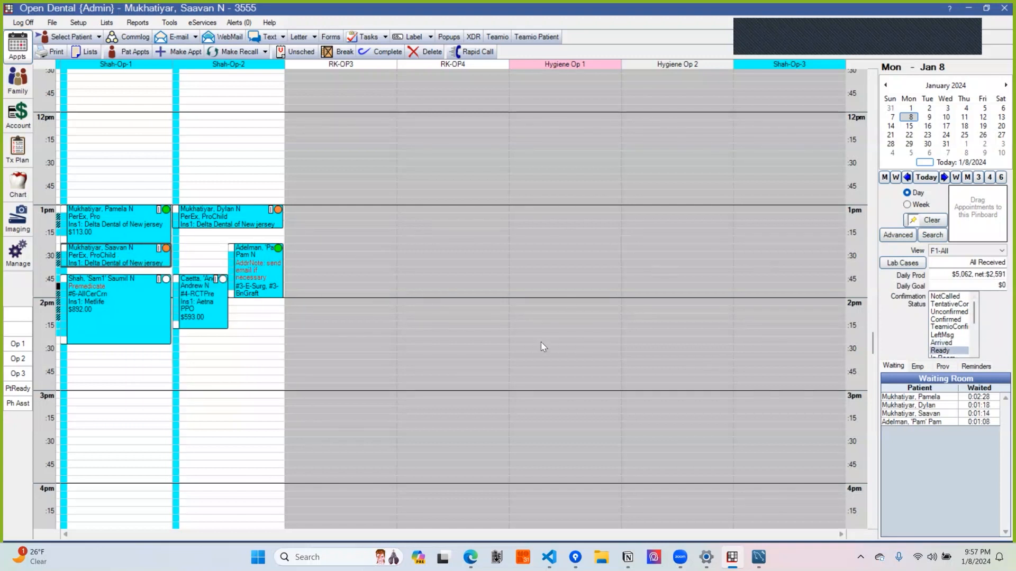
# - Switch to Practice Pulse and move the two ready patients from Check-in, the upper one to RK-OP4 and the lower one to Hygiene Op 1
pyautogui.click(471, 557)
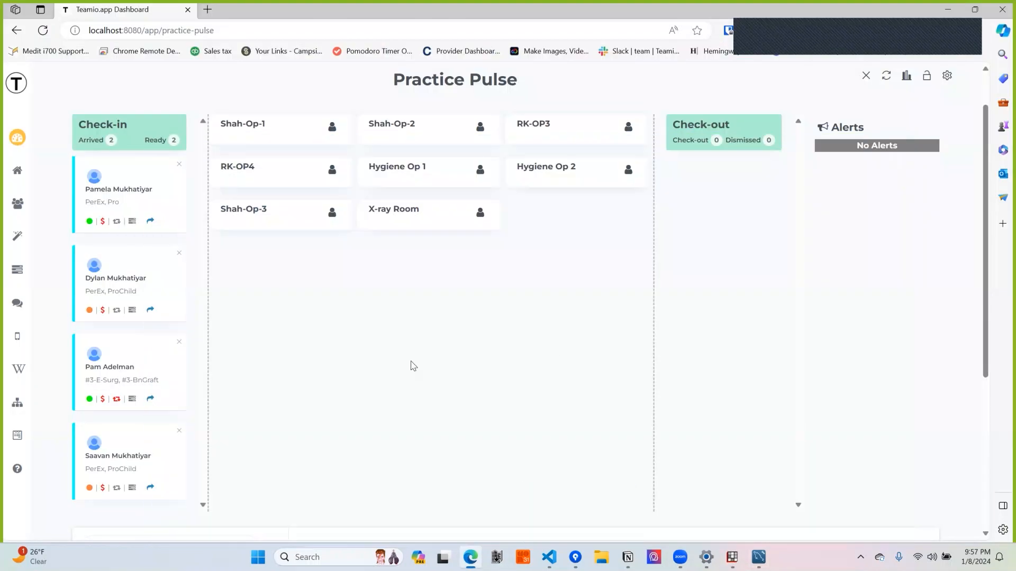
pyautogui.scroll(-1, 390, 372)
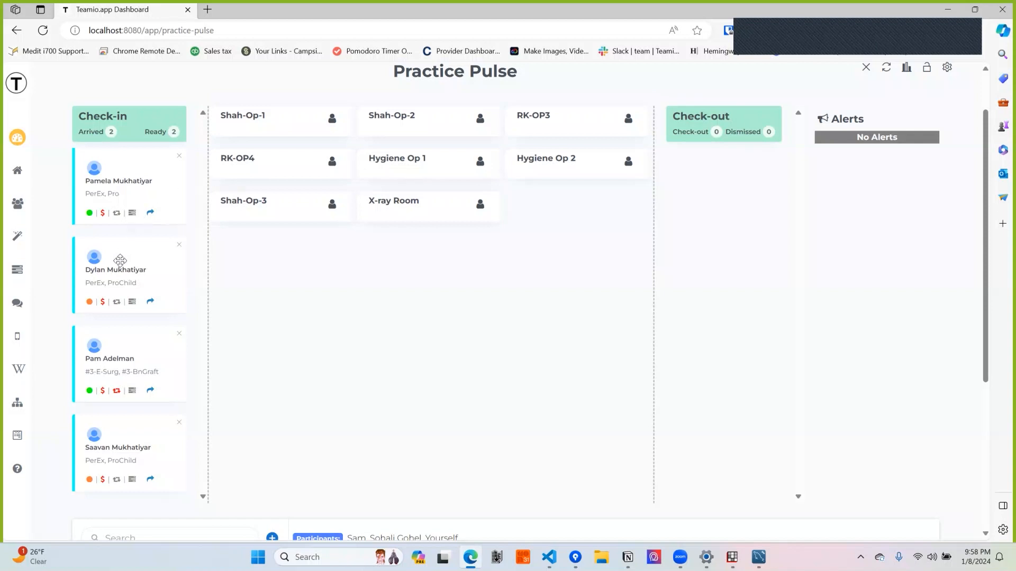
pyautogui.moveTo(120, 261); pyautogui.dragTo(271, 178)
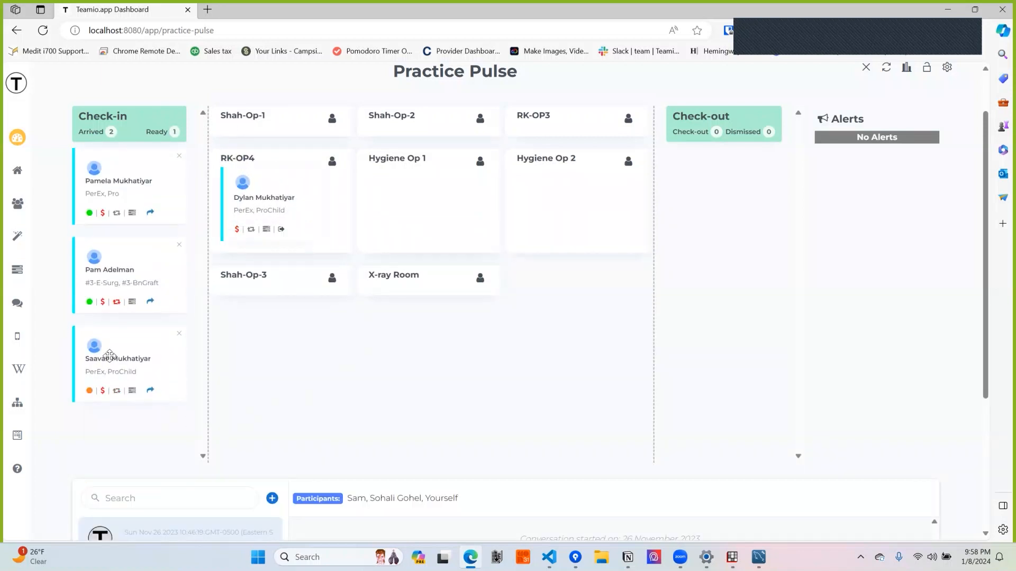
pyautogui.click(149, 391)
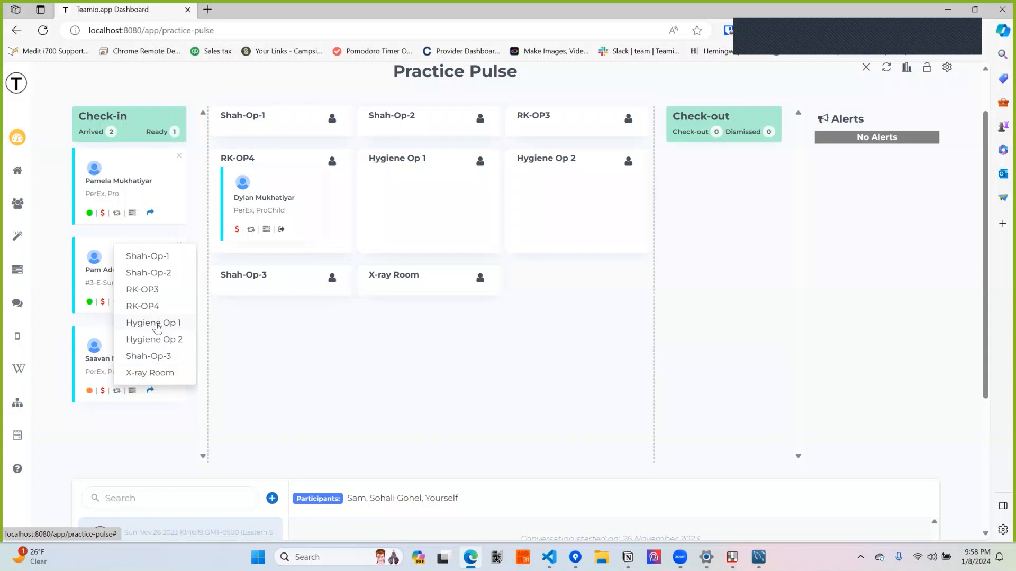
pyautogui.click(157, 325)
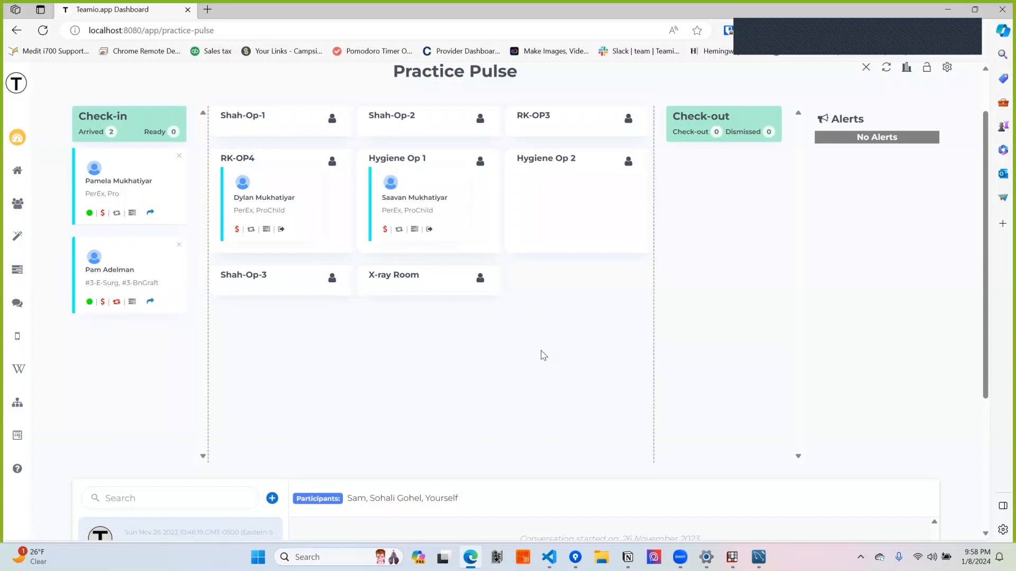
# - View the account balance details of the first patient in the Check-in column and close them
pyautogui.scroll(1, 541, 354)
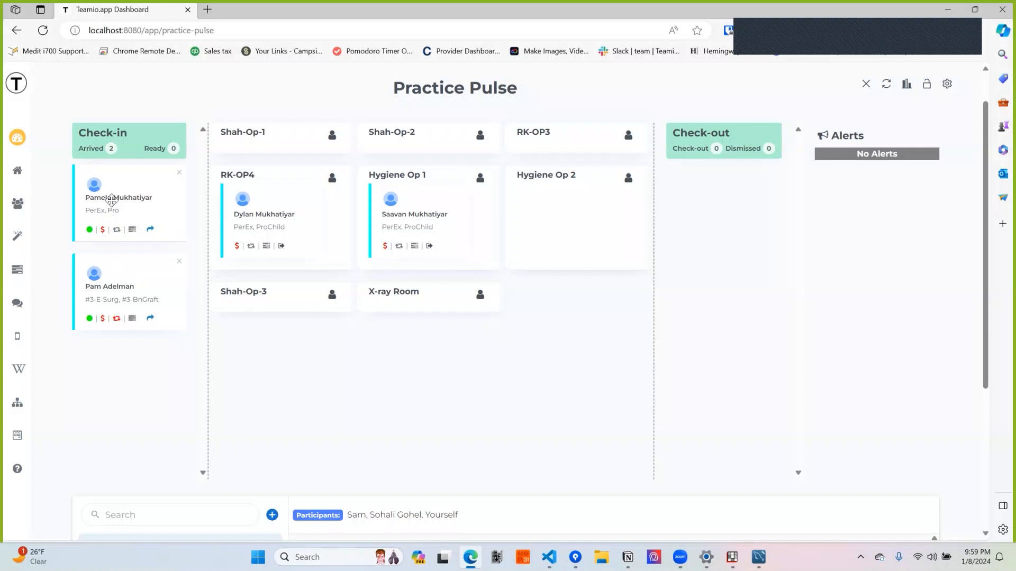
pyautogui.click(103, 231)
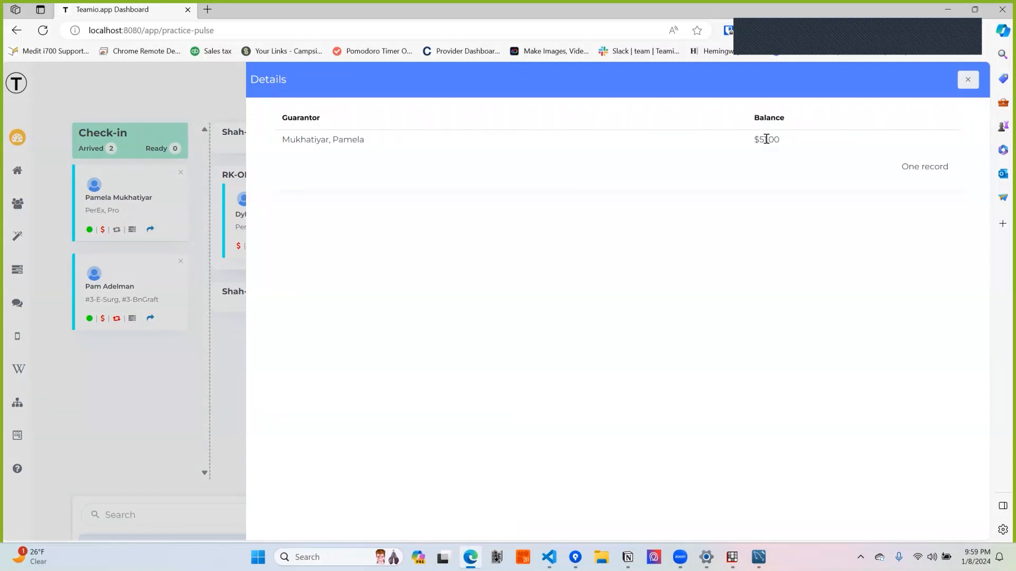
pyautogui.click(968, 79)
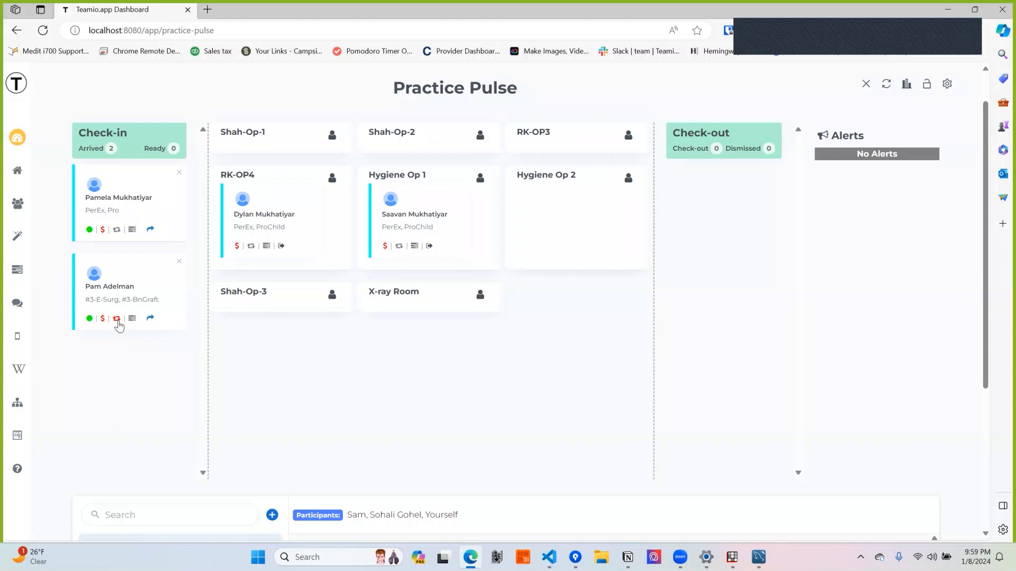
# - View the family recall details of the second patient in the Check-in column, close them and bring them up again
pyautogui.click(116, 319)
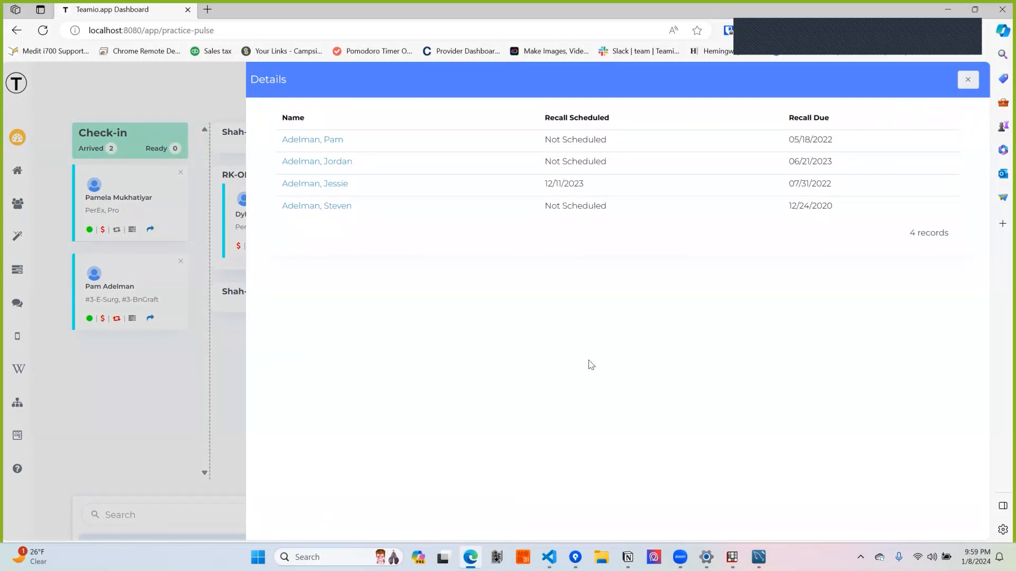
pyautogui.click(967, 79)
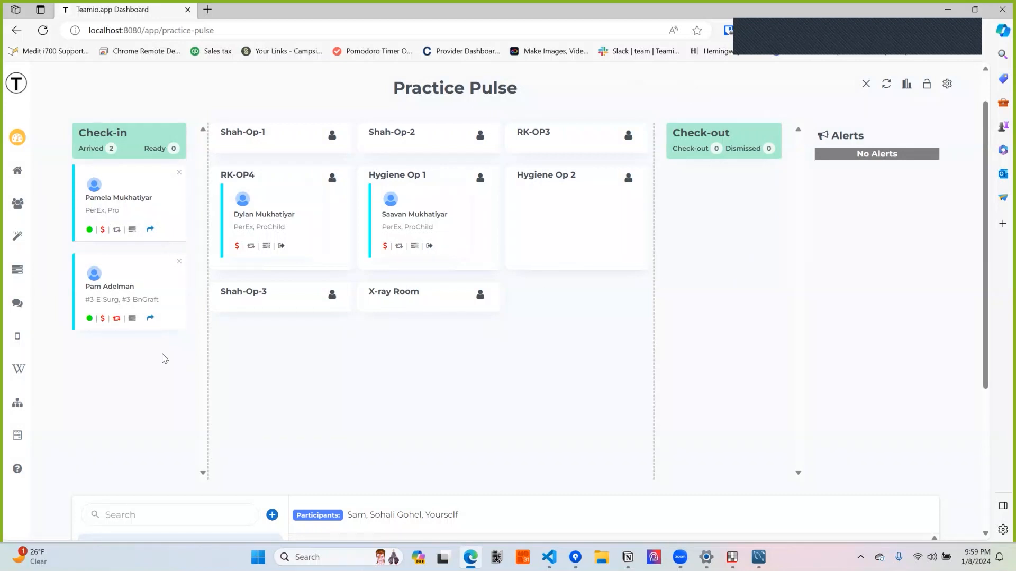
pyautogui.click(117, 319)
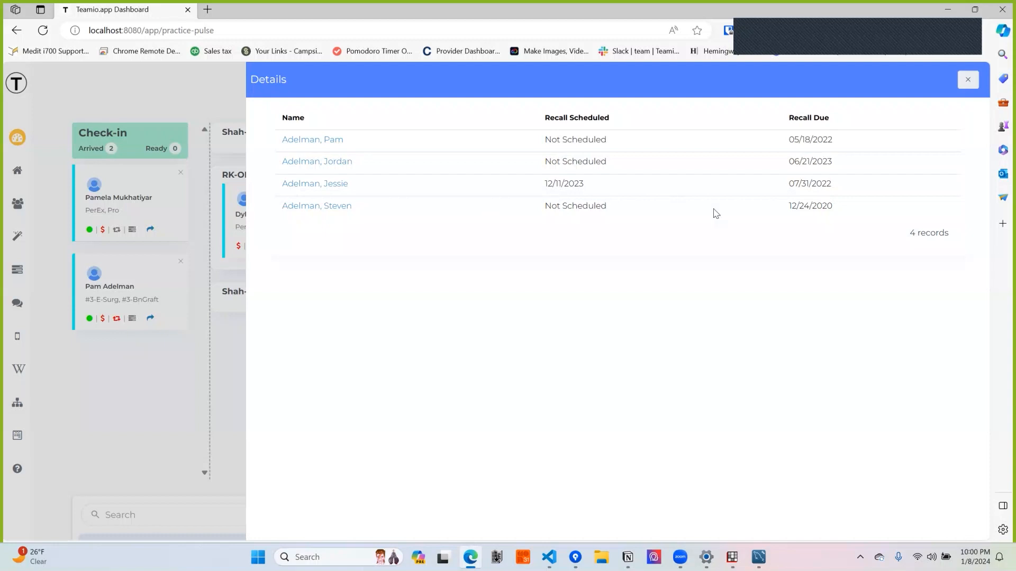
# - Close the family recall details and send the first preset hygiene exam alert from Hygiene Op 1
pyautogui.click(967, 79)
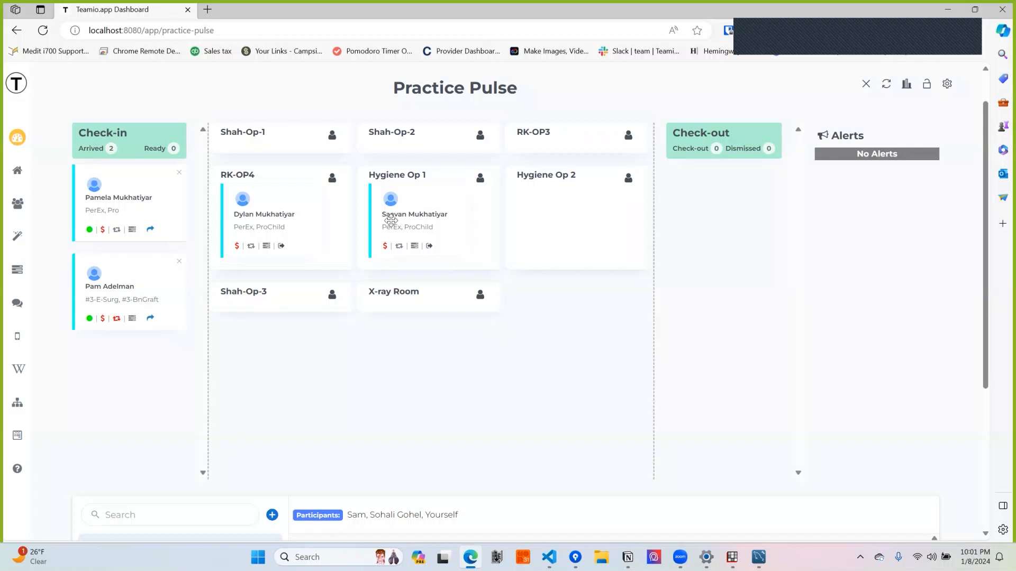
pyautogui.click(480, 179)
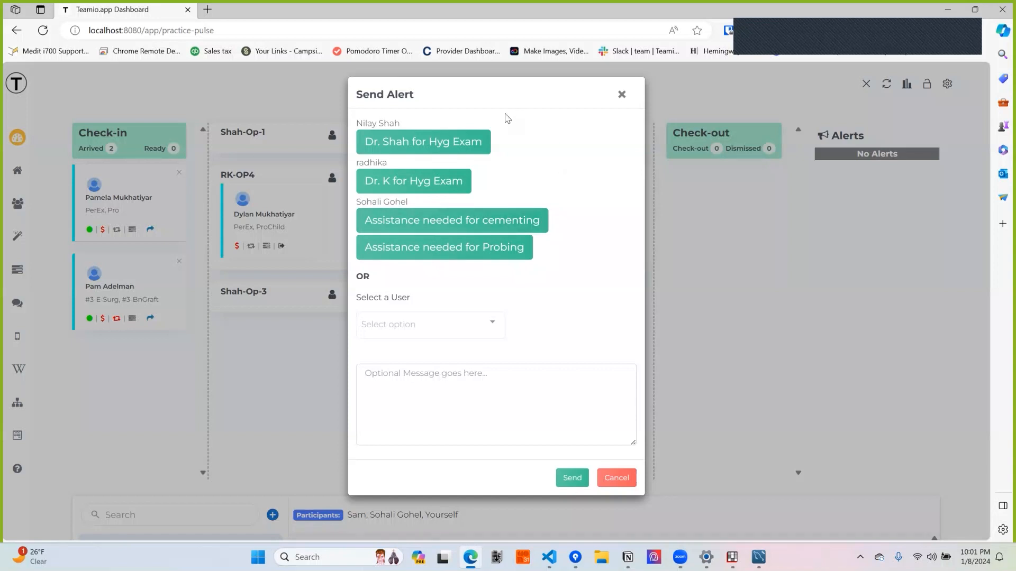
pyautogui.click(418, 143)
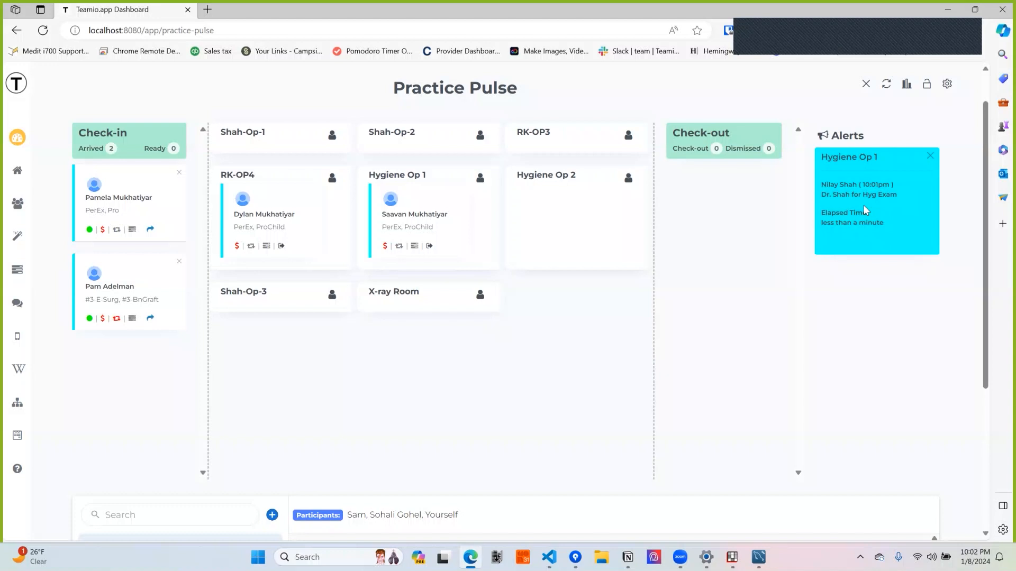
# - Examine the employee alert colors in the patient flow configuration and compare them with the provider colors in the Open Dental schedule
pyautogui.click(947, 85)
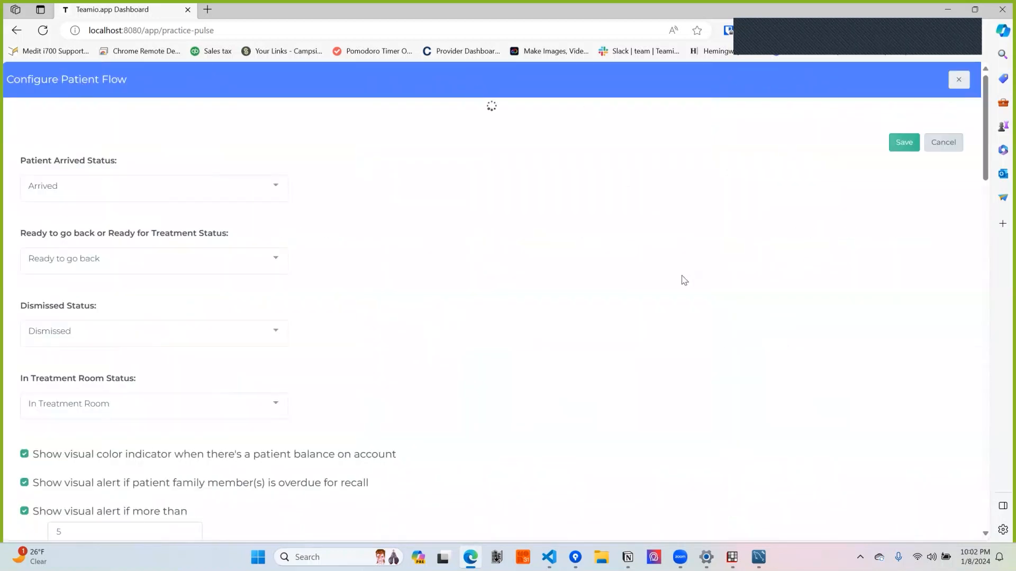
pyautogui.scroll(-3, 683, 280)
pyautogui.scroll(-12, 683, 280)
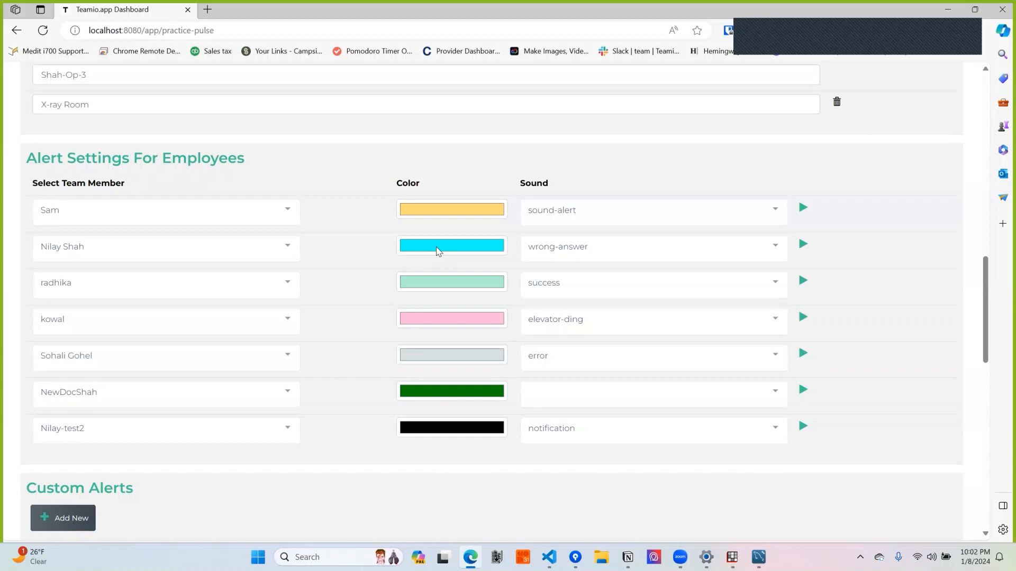
pyautogui.click(729, 564)
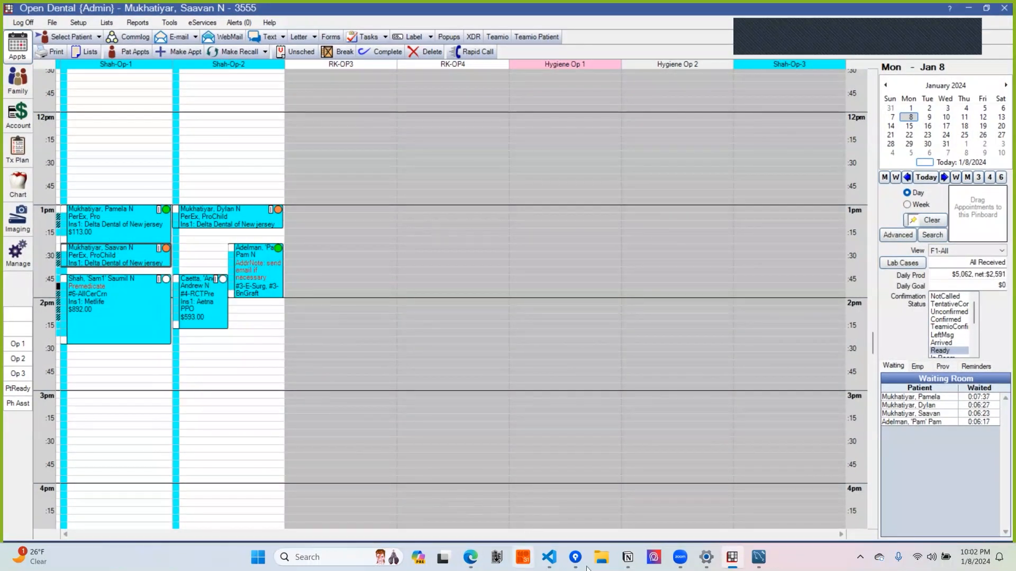
pyautogui.click(482, 564)
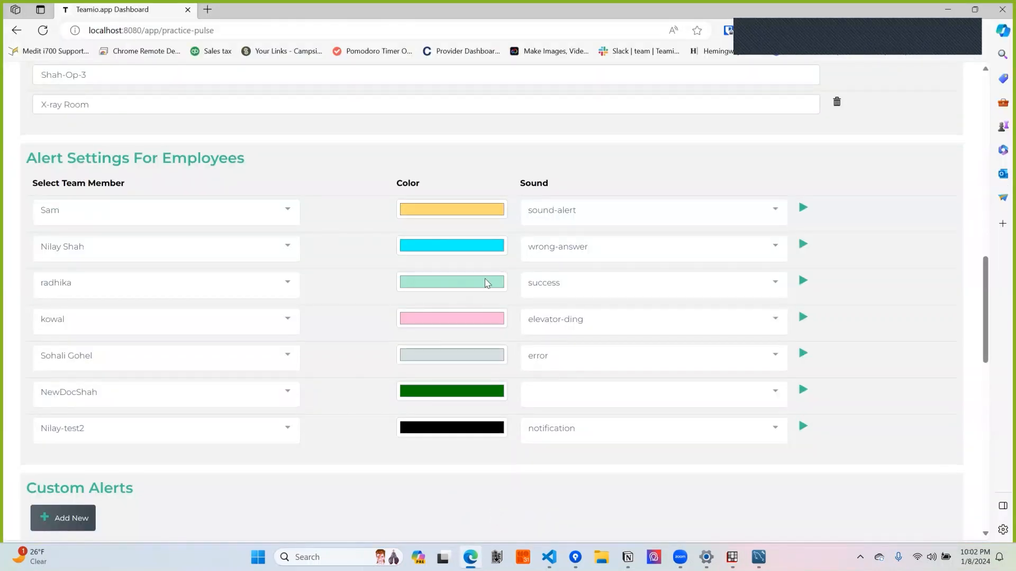
# - Preview the second team member's alert sound and sound choices, and close the patient flow configuration
pyautogui.click(805, 248)
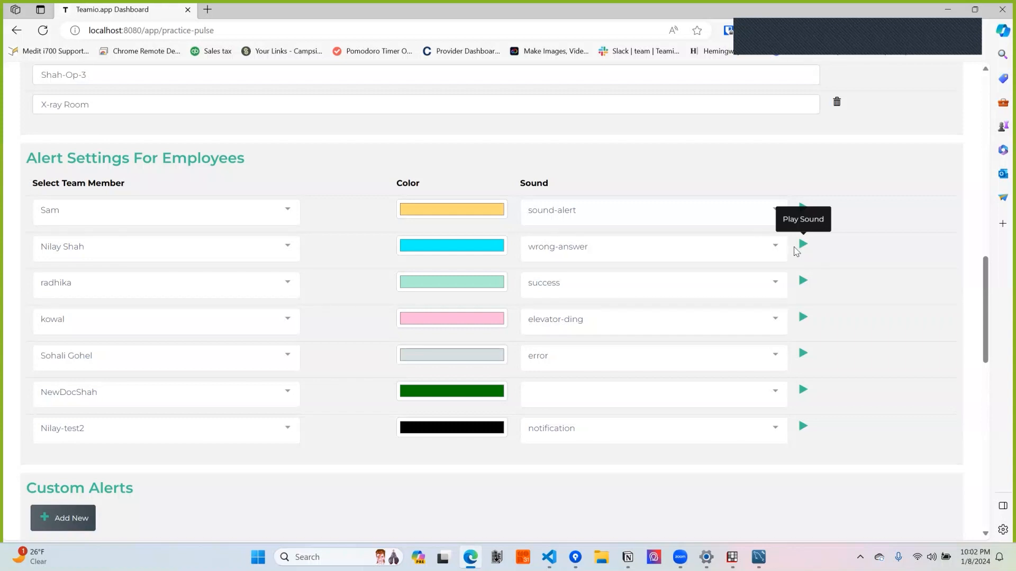
pyautogui.click(775, 247)
pyautogui.click(826, 270)
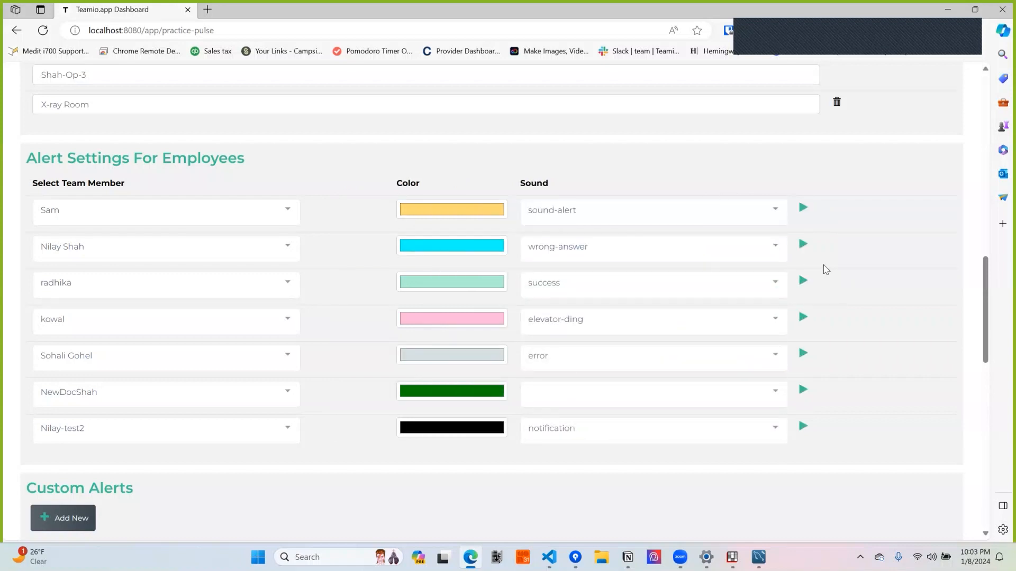
pyautogui.scroll(15, 826, 270)
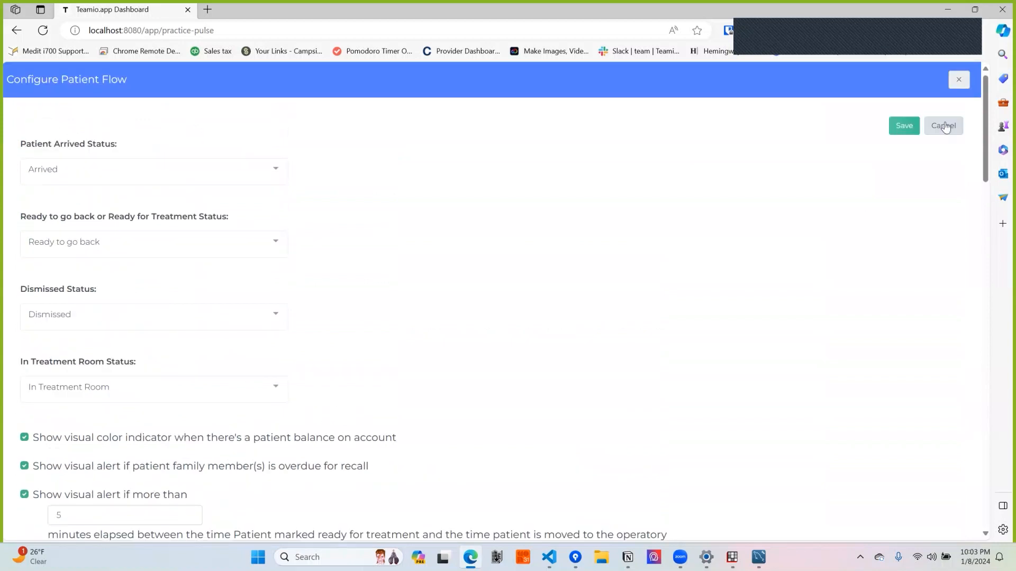
pyautogui.click(959, 79)
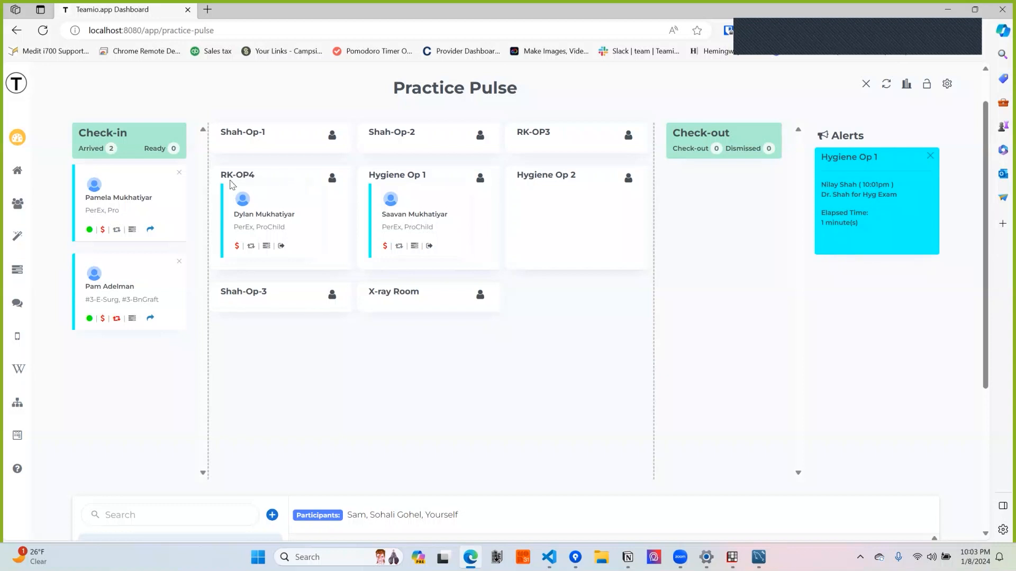
# - Send the team member listed for the assistance presets an RK-OP4 alert reading "need help with probing, and xrays", and dismiss the Hygiene Op 1 alert
pyautogui.click(332, 180)
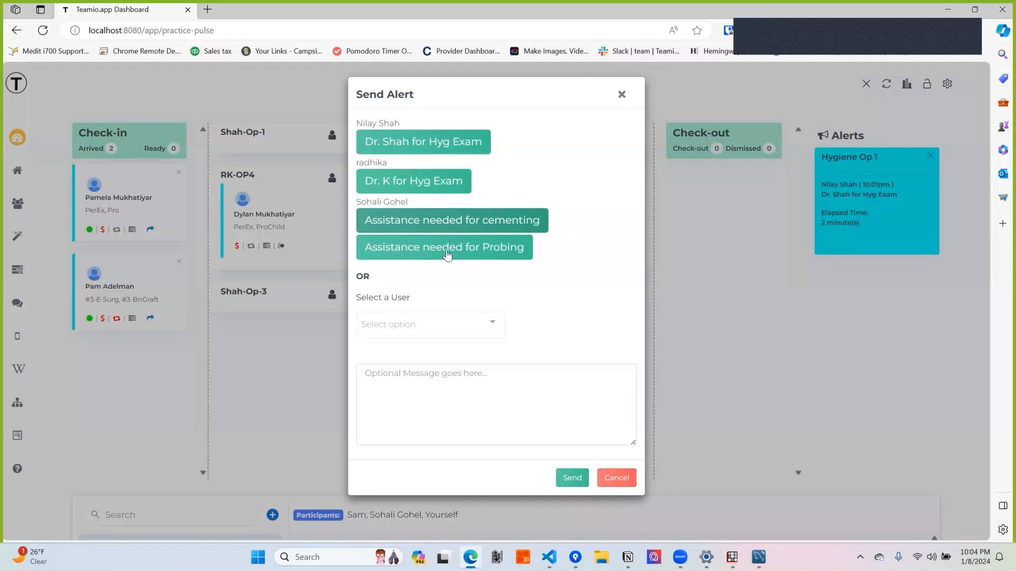
pyautogui.click(429, 324)
pyautogui.scroll(-1, 422, 410)
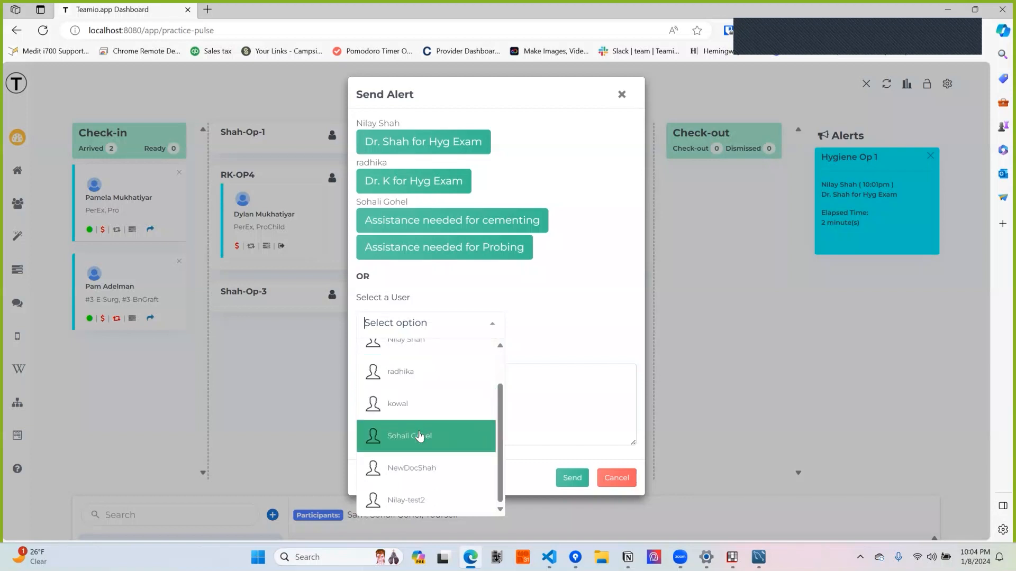
pyautogui.click(419, 437)
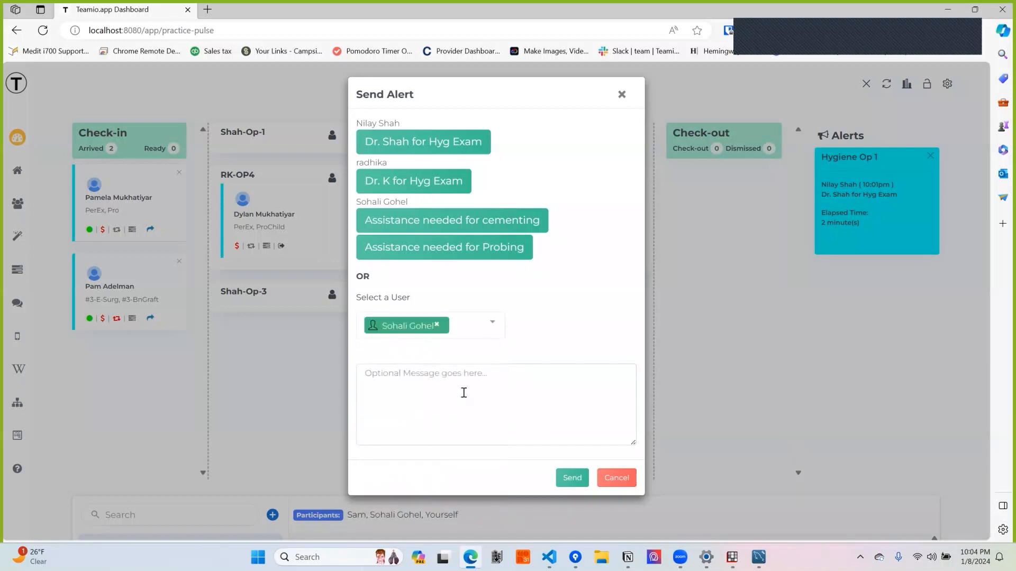
pyautogui.click(472, 386)
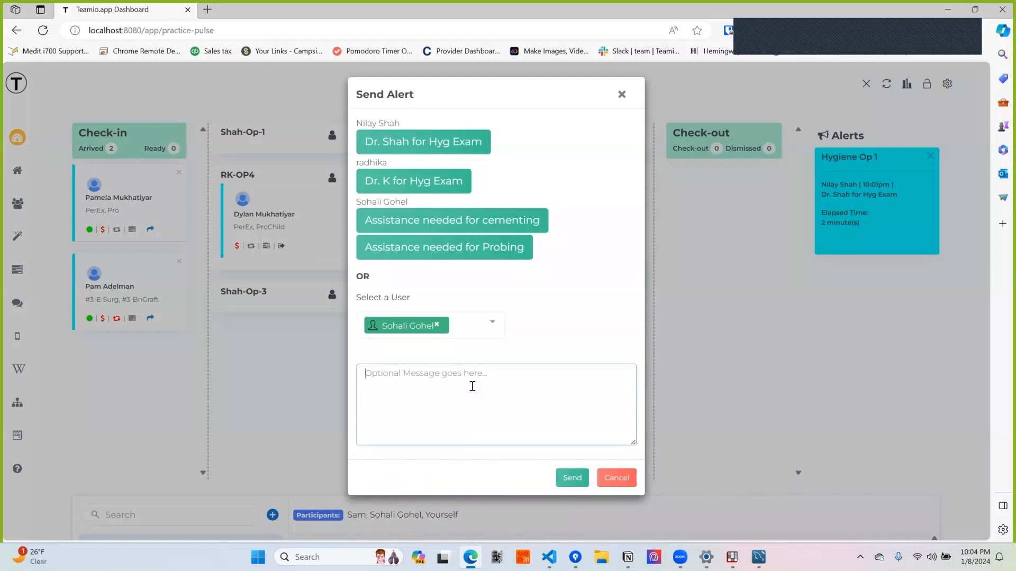
pyautogui.write('need help with probing, and xrays')
pyautogui.click(562, 481)
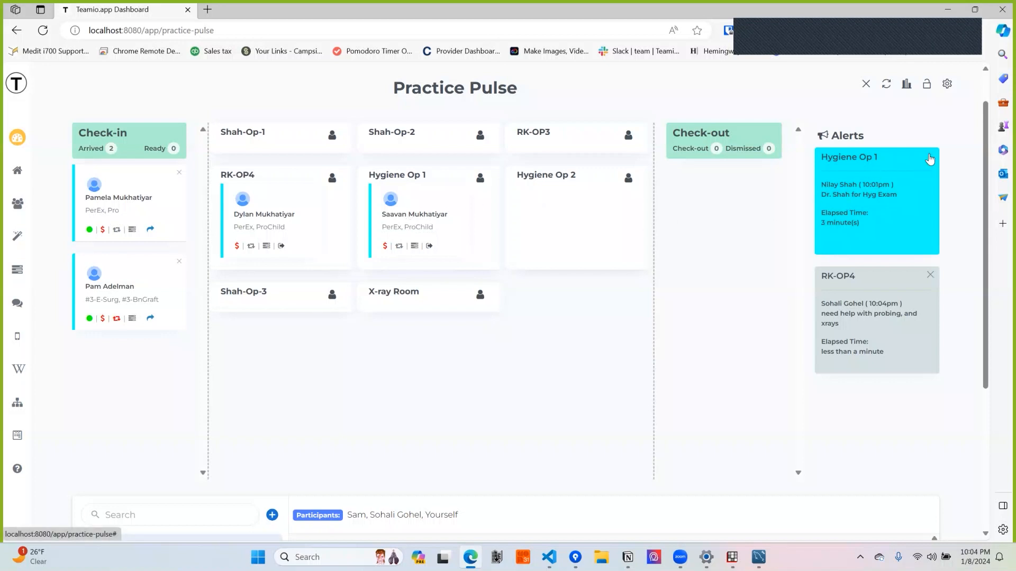
pyautogui.click(930, 158)
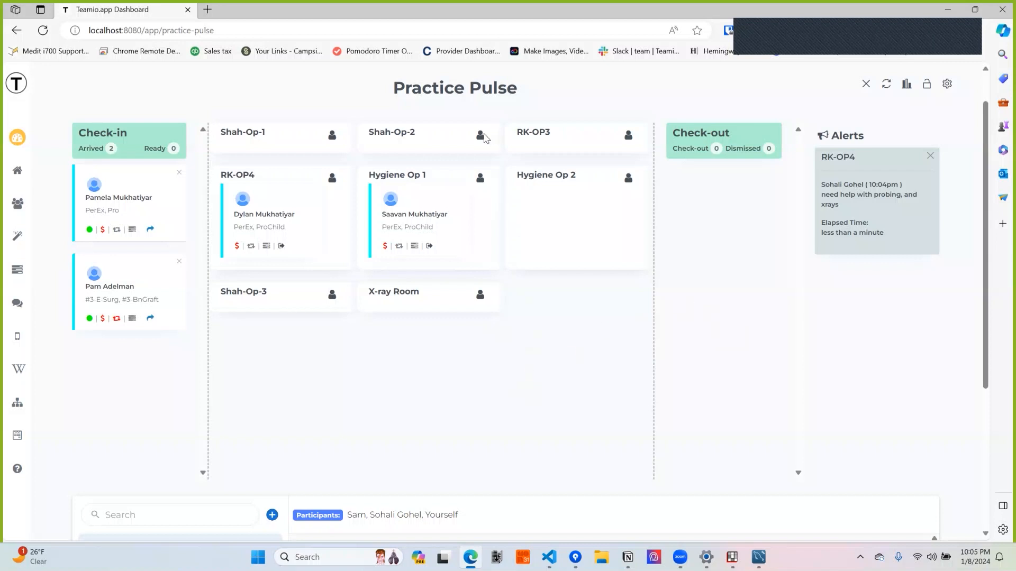
pyautogui.click(628, 135)
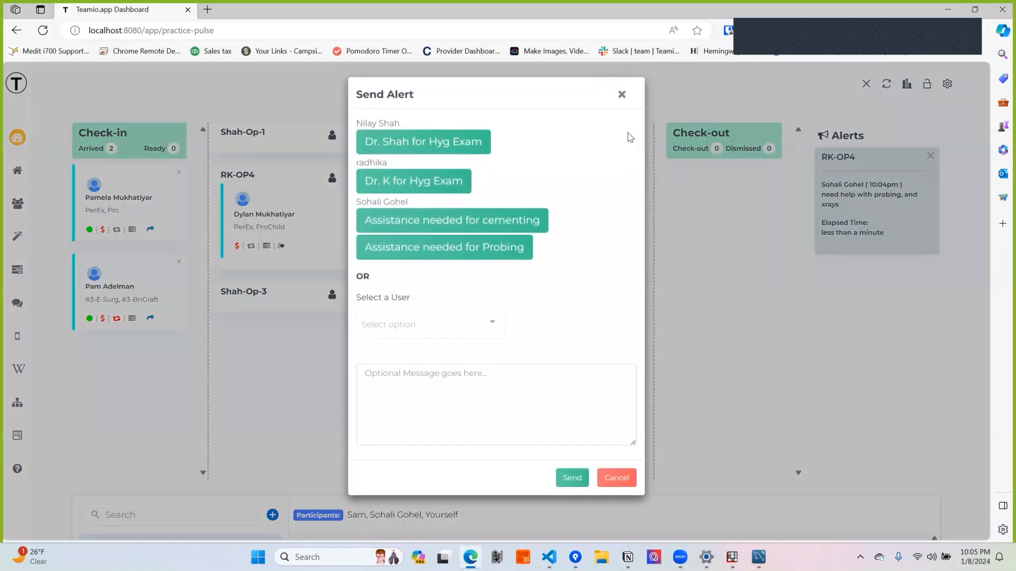
pyautogui.click(434, 334)
pyautogui.click(531, 396)
pyautogui.write('klj;lj;lk')
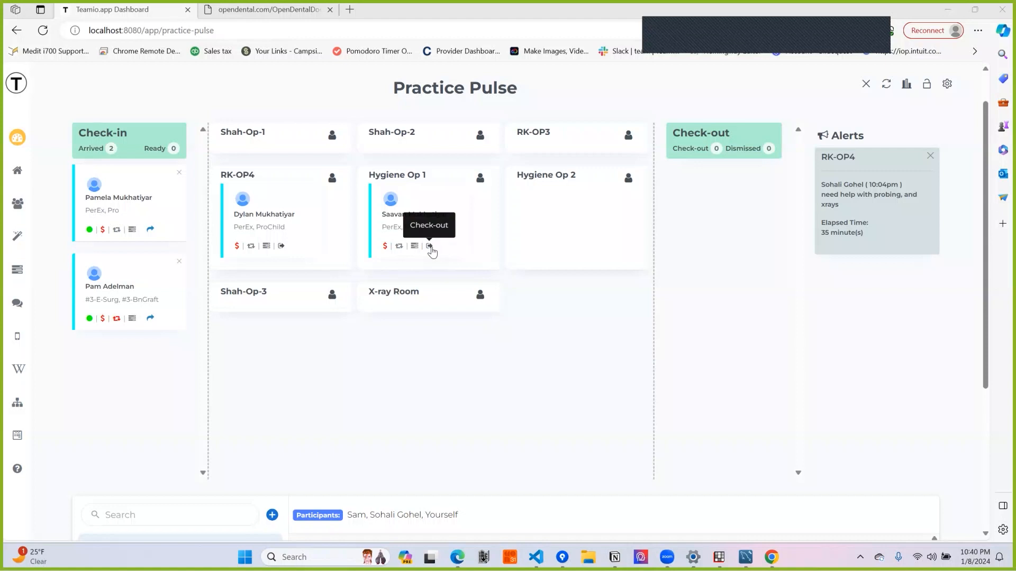
# - View the checkout notes of the patient in Hygiene Op 1 and close them
pyautogui.click(430, 247)
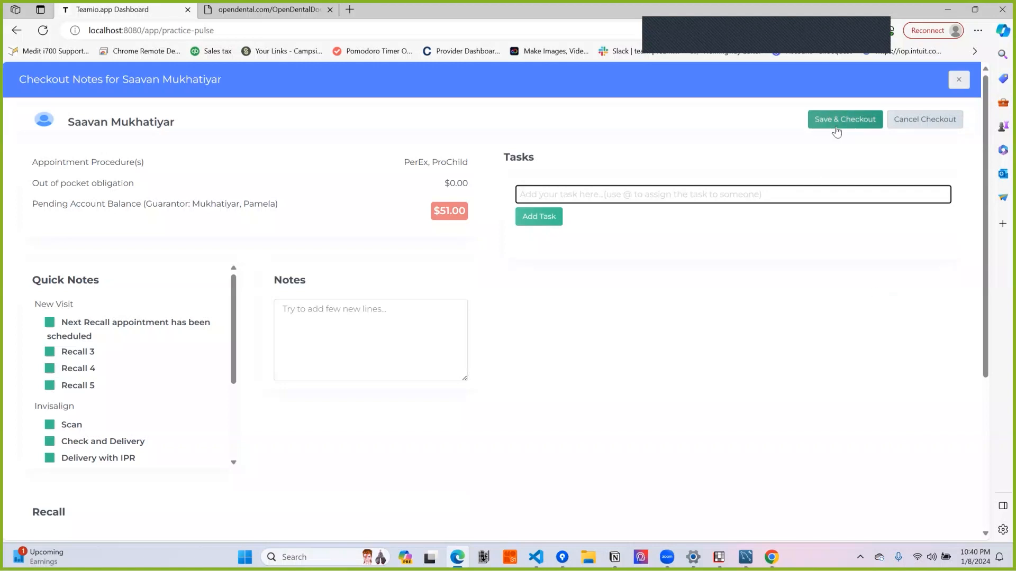
pyautogui.click(959, 81)
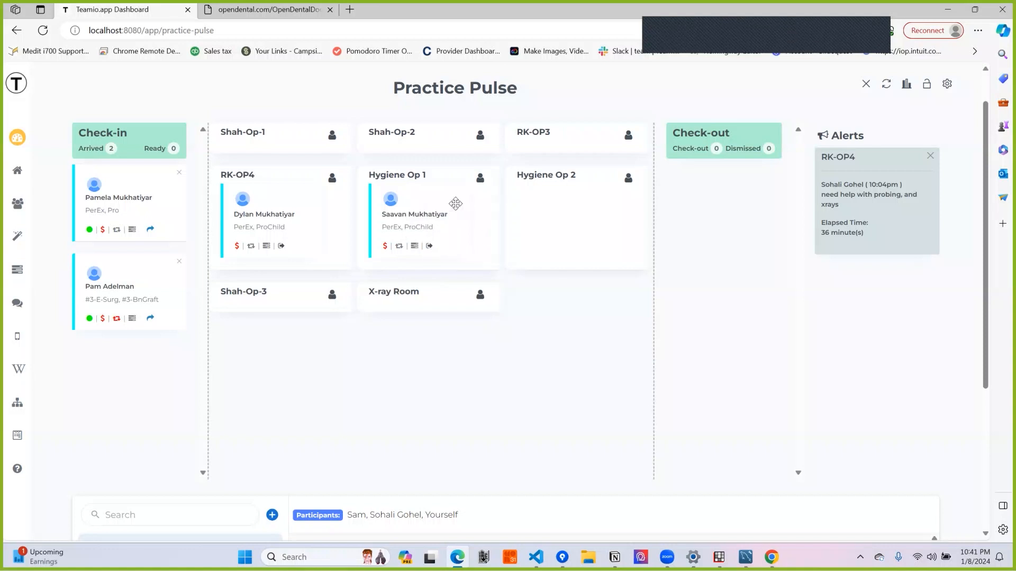
pyautogui.moveTo(453, 204)
pyautogui.mouseDown()
pyautogui.moveTo(478, 211)
pyautogui.moveTo(456, 206)
pyautogui.mouseUp()
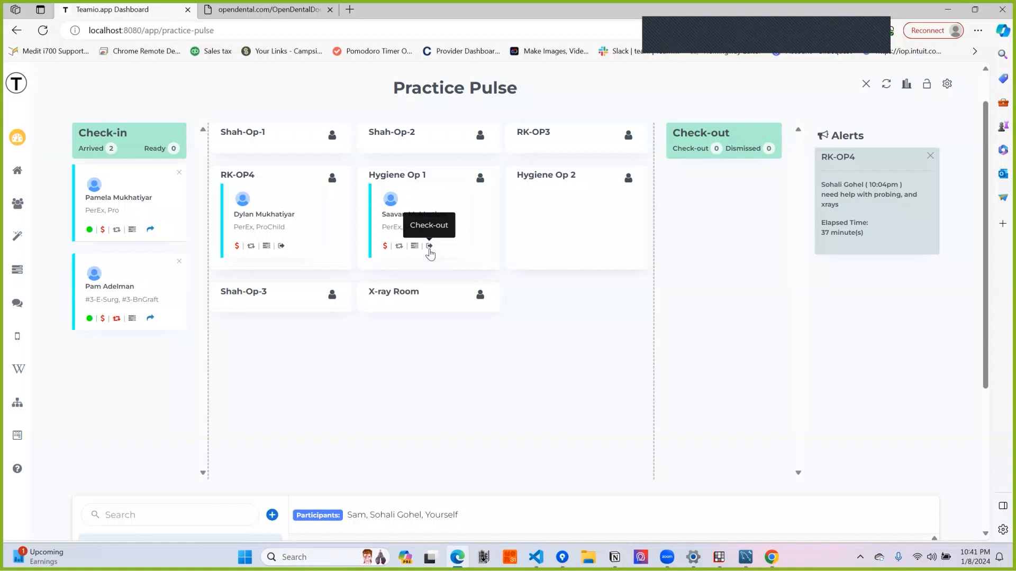
# - Bring up the checkout notes for the Hygiene Op 1 patient again
pyautogui.click(430, 247)
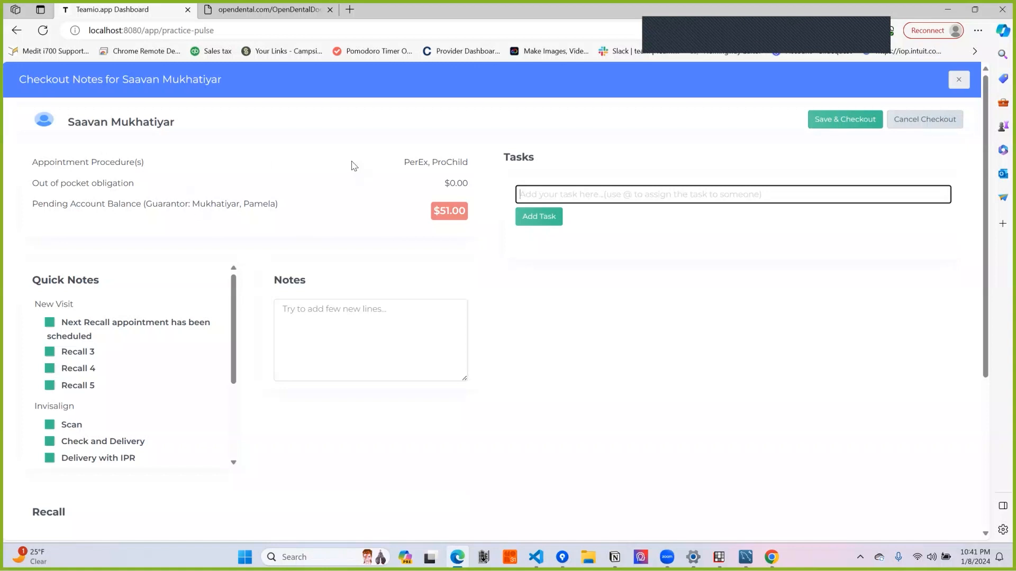
pyautogui.scroll(-1, 136, 325)
pyautogui.scroll(1, 136, 324)
# - Try the Recall 3 and Recall 4 quick notes in the checkout notes, clearing each one again
pyautogui.click(50, 352)
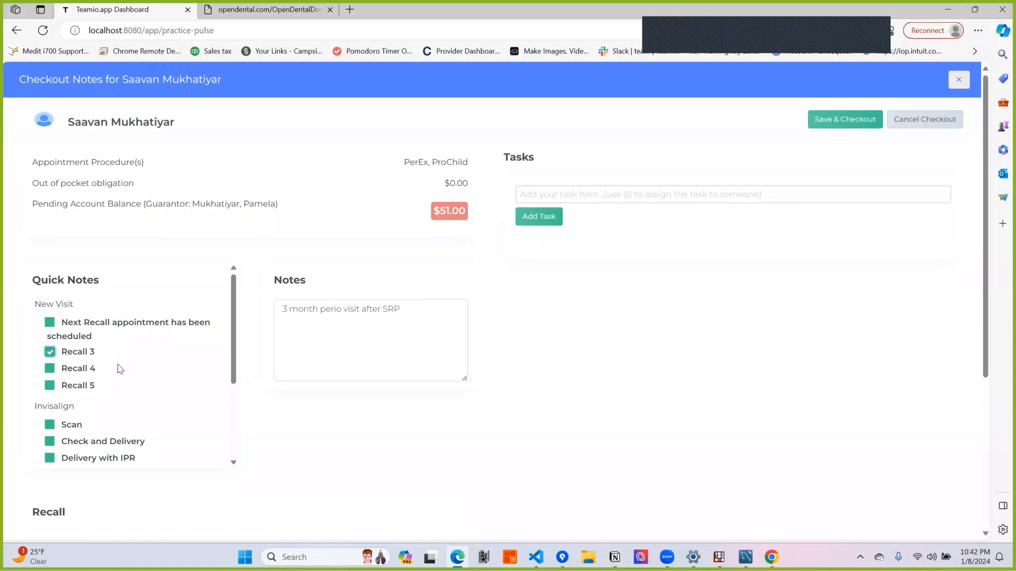
pyautogui.click(50, 352)
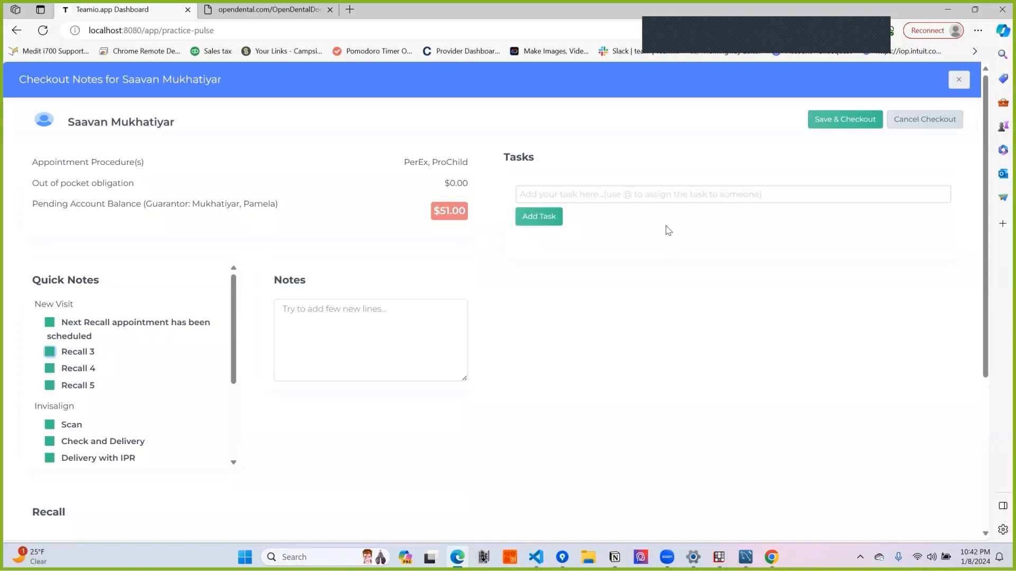
pyautogui.click(50, 370)
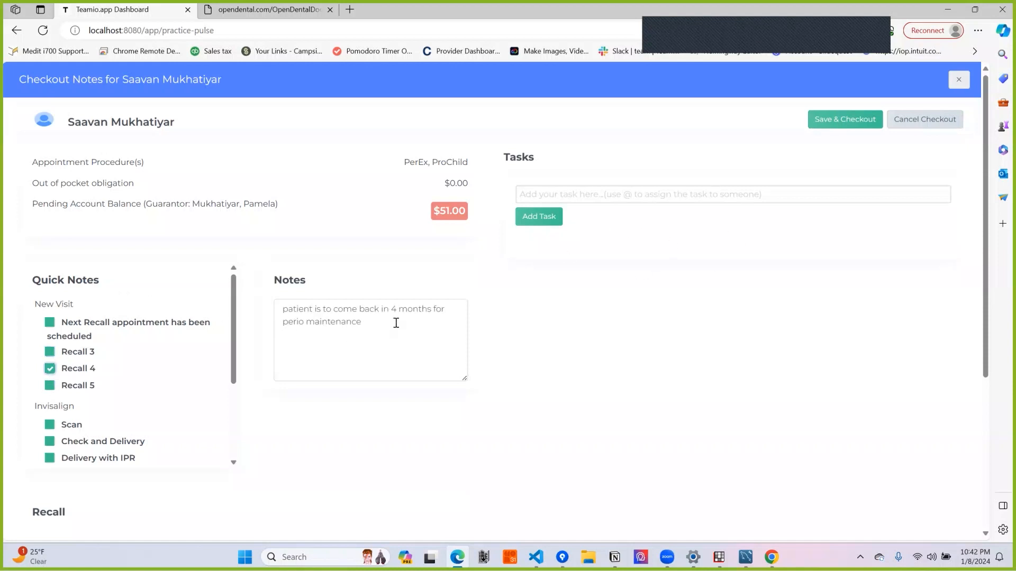
pyautogui.scroll(-1, 396, 323)
pyautogui.moveTo(235, 296); pyautogui.dragTo(235, 337)
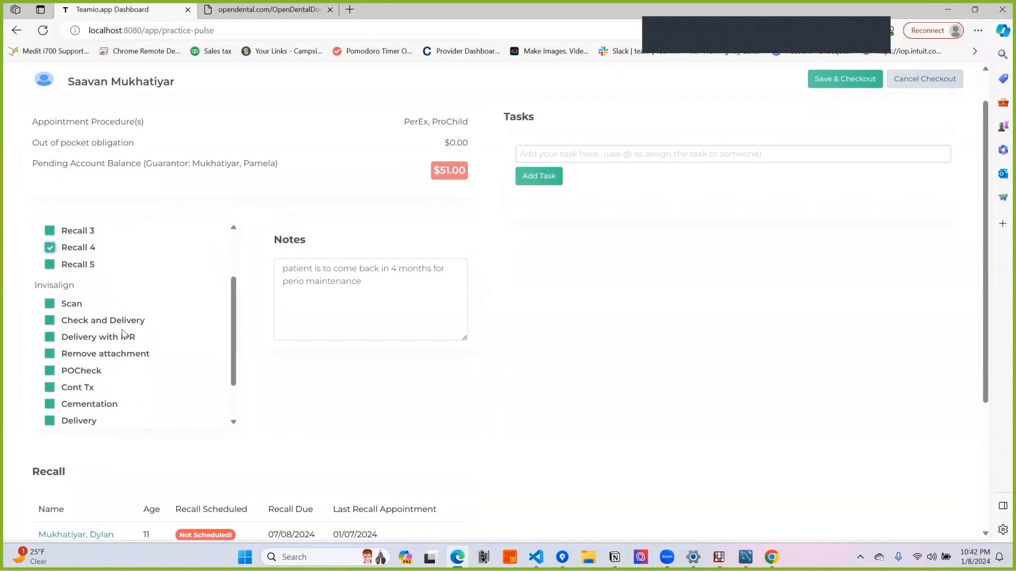
pyautogui.click(49, 252)
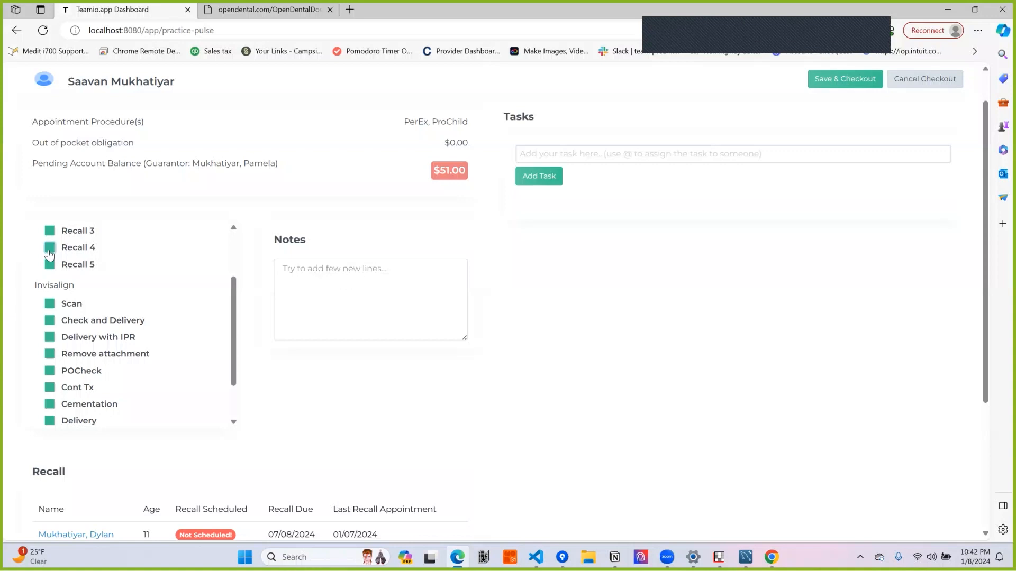
# - Add the Remove attachment quick note from the Invisalign group to the checkout notes
pyautogui.click(50, 354)
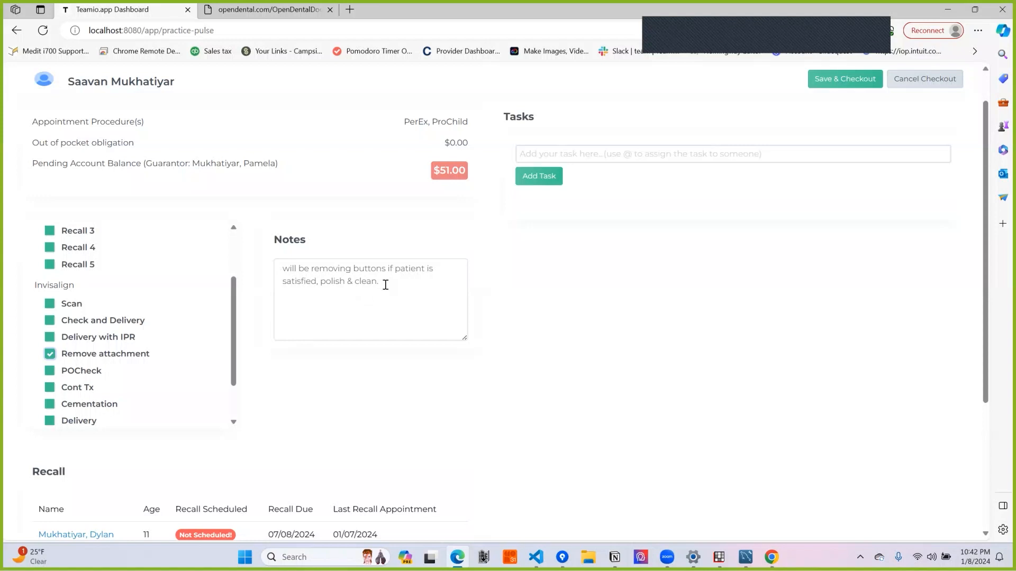
pyautogui.scroll(2, 189, 327)
pyautogui.scroll(-1, 189, 327)
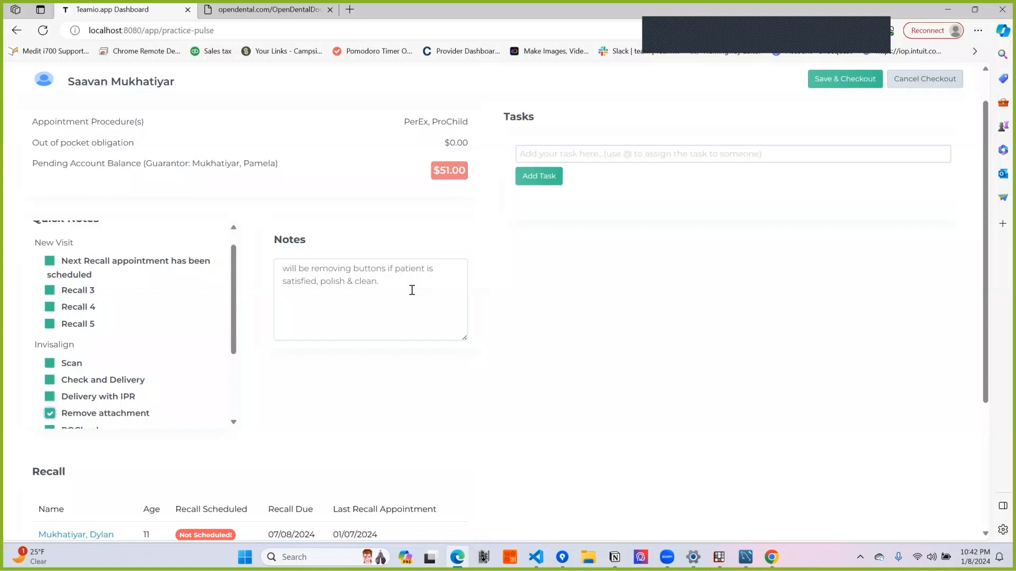
# - Examine the family's Recall table and the Planned Appointments section in the checkout notes
pyautogui.scroll(-1, 412, 290)
pyautogui.scroll(-2, 412, 290)
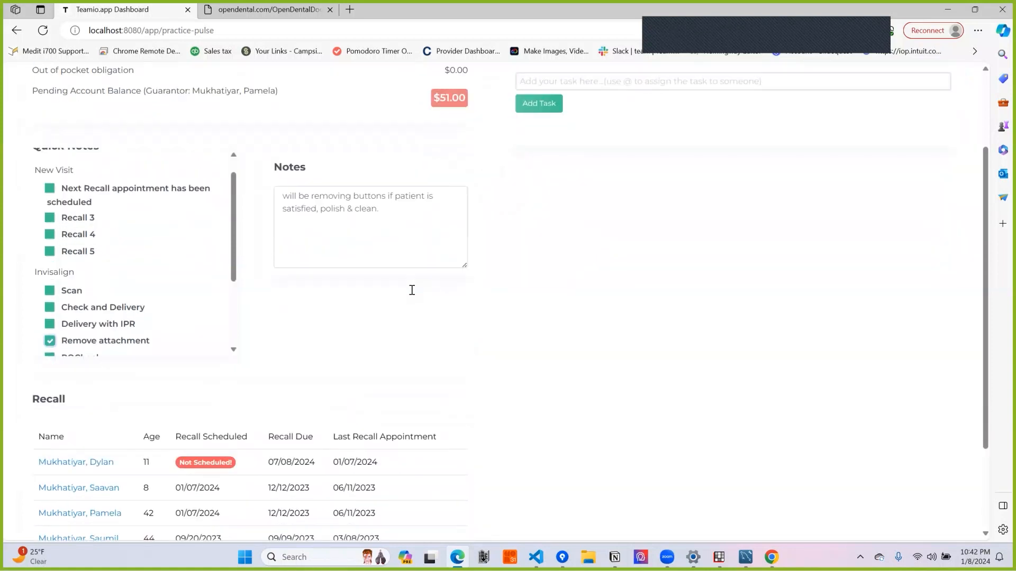
pyautogui.scroll(-2, 412, 290)
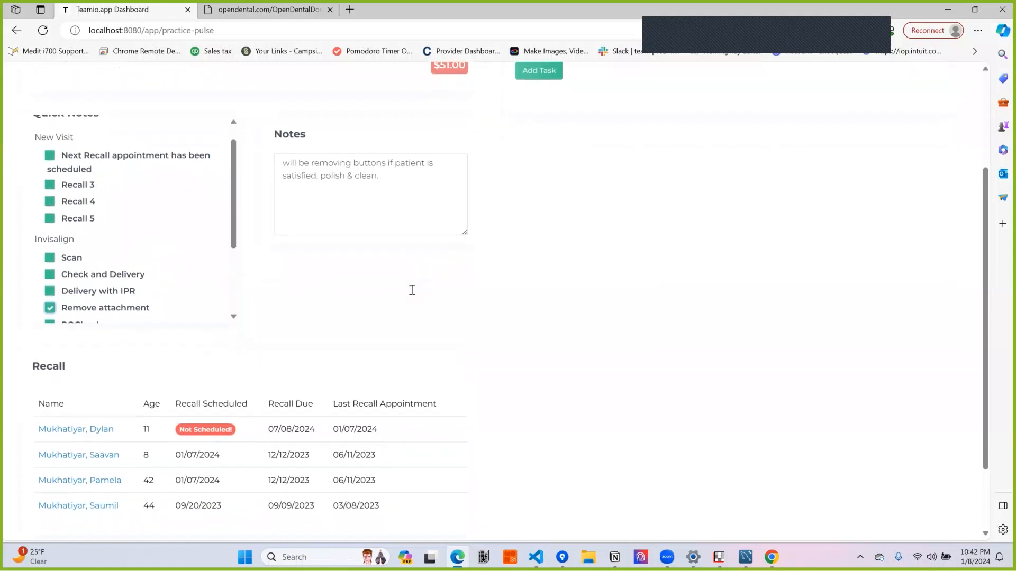
pyautogui.scroll(3, 413, 294)
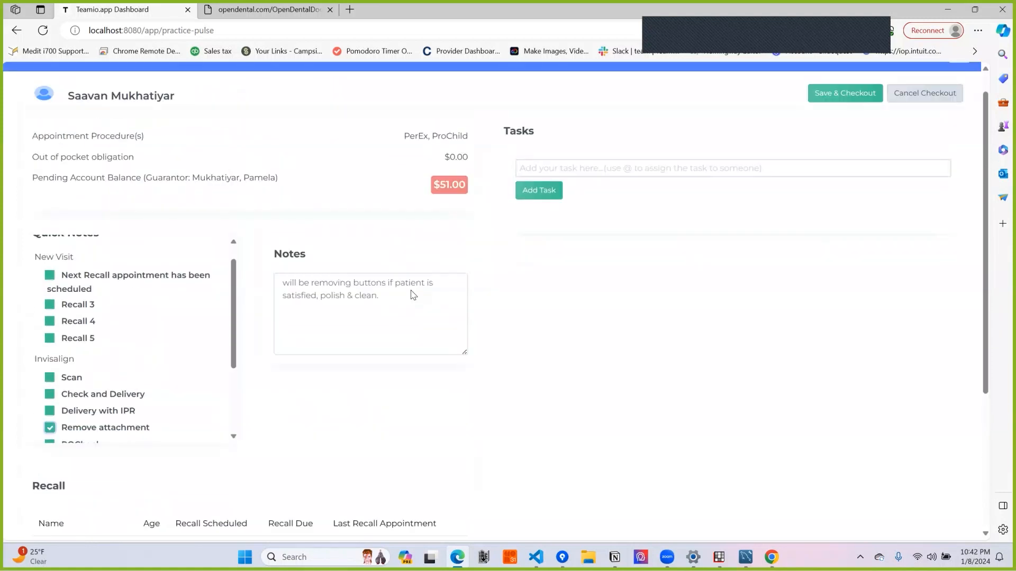
pyautogui.scroll(-3, 413, 294)
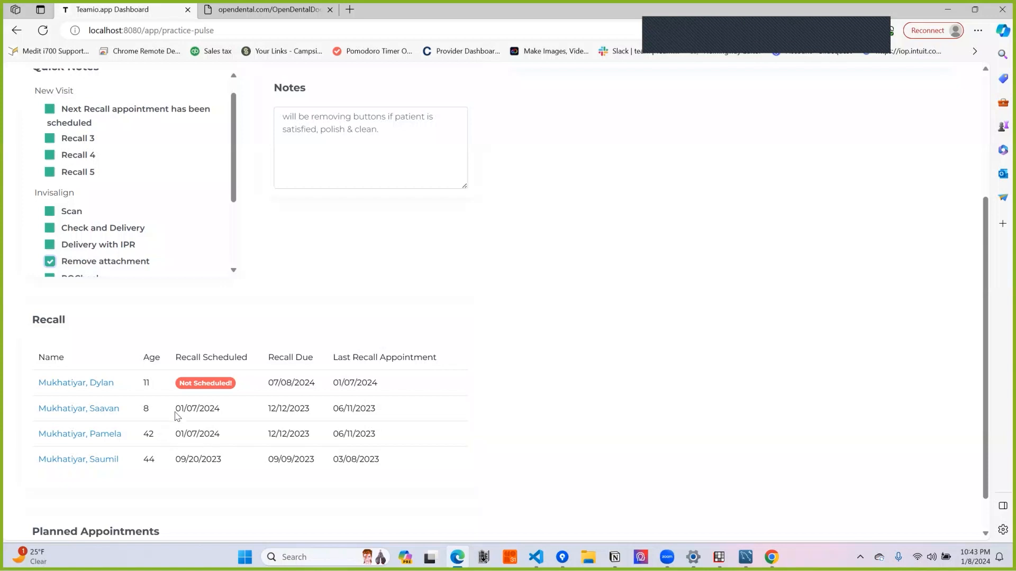
pyautogui.scroll(-1, 433, 425)
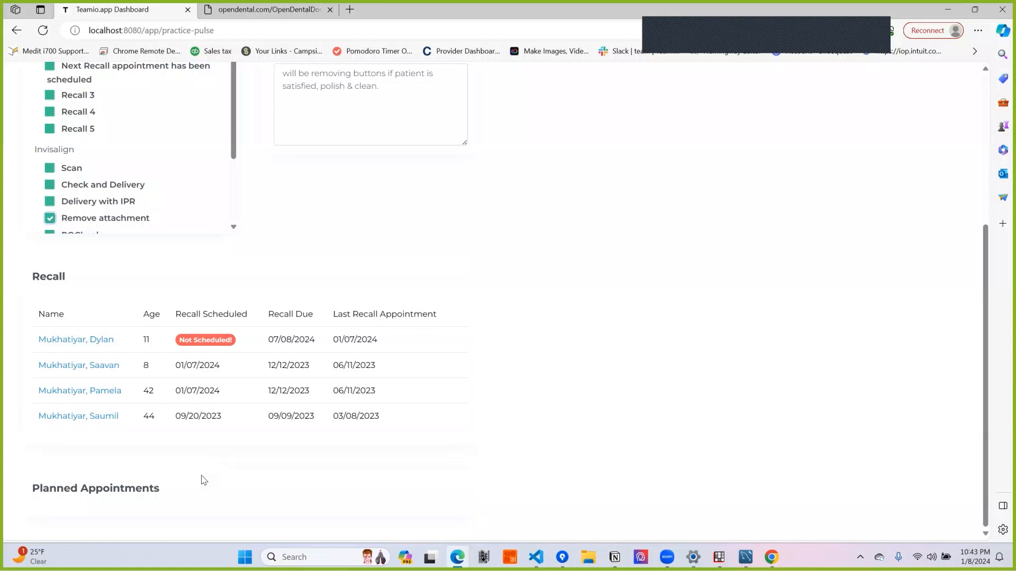
# - Save the Hygiene Op 1 patient's checkout notes with the Remove attachment note and check the patient out
pyautogui.scroll(4, 470, 302)
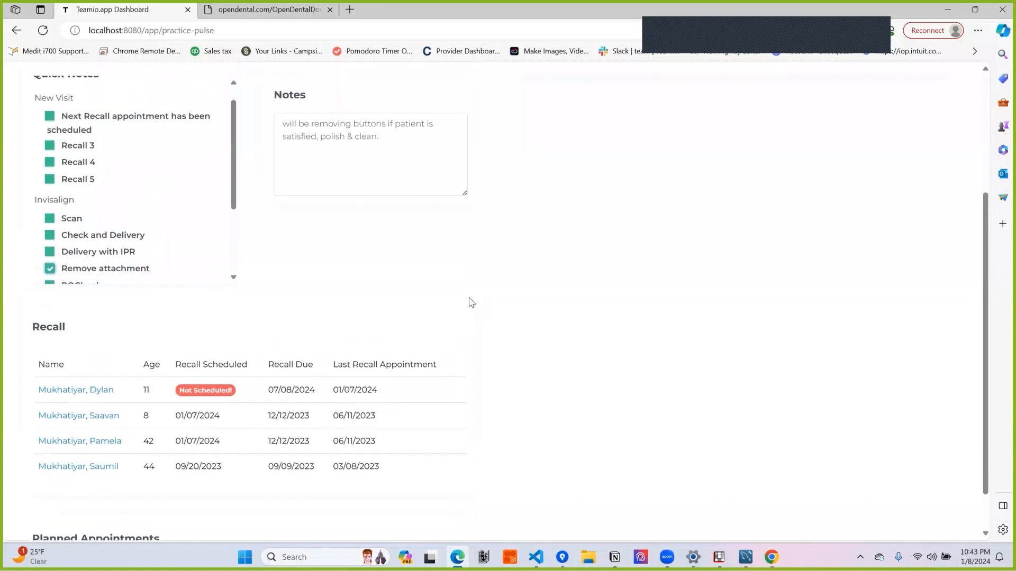
pyautogui.click(391, 320)
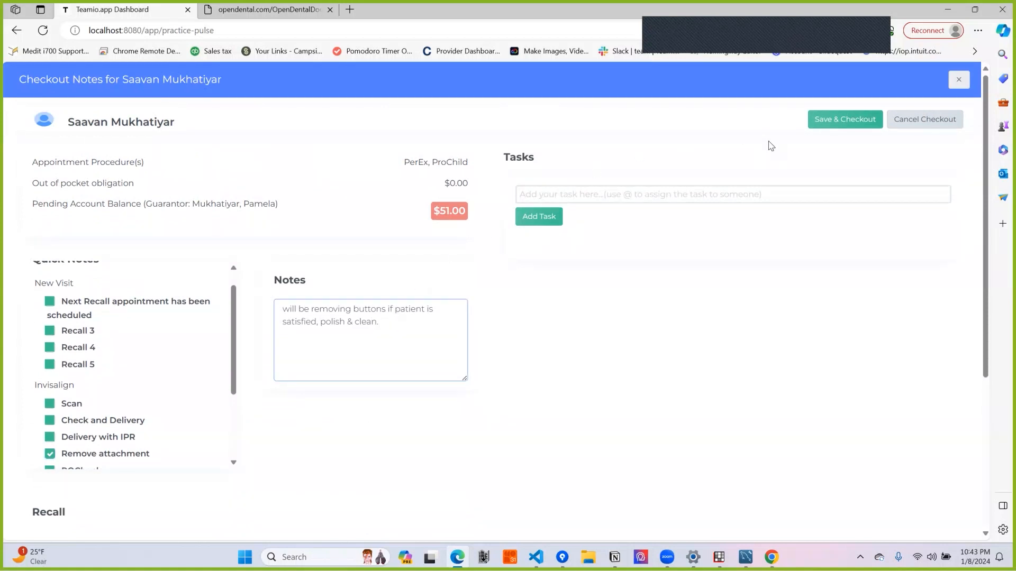
pyautogui.click(843, 119)
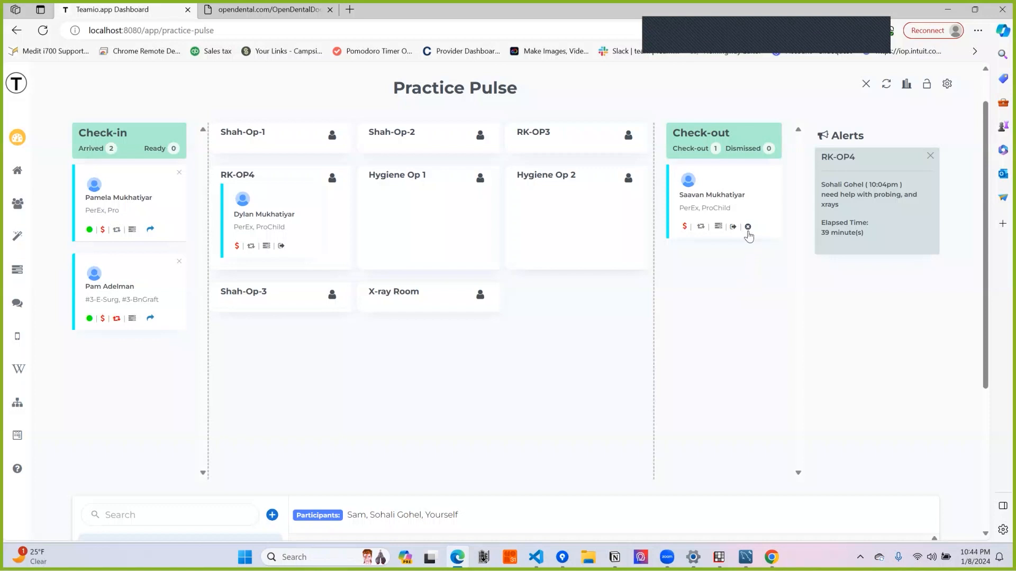
# - Dismiss the patient in the Check-out column and review the dismissed patient's checkout notes
pyautogui.click(747, 228)
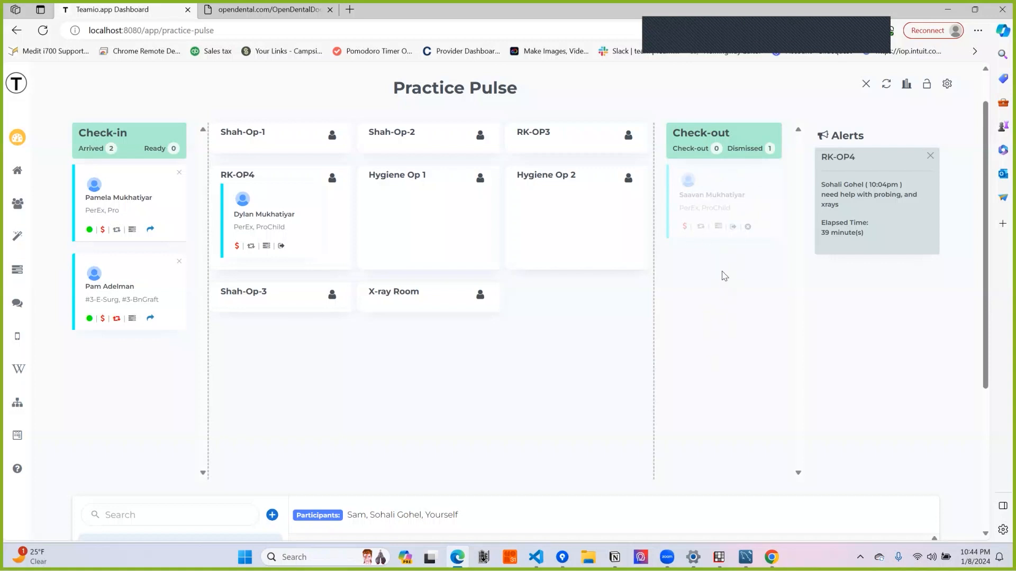
pyautogui.click(734, 233)
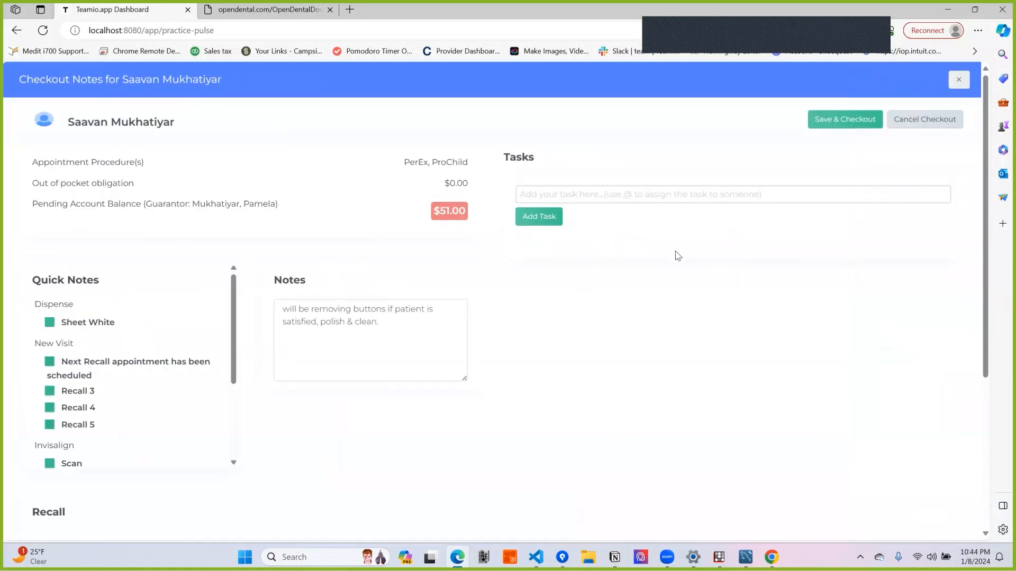
pyautogui.click(956, 85)
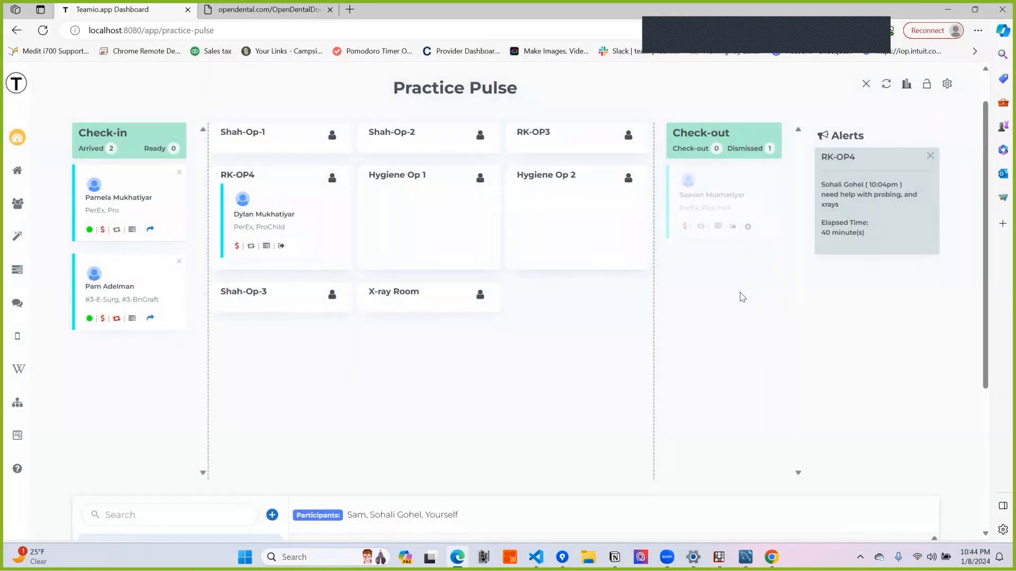
# - Switch to Open Dental and check the confirmation status of the dismissed patient's appointment in Shah-Op-1
pyautogui.hotkey('alt', 'Tab')
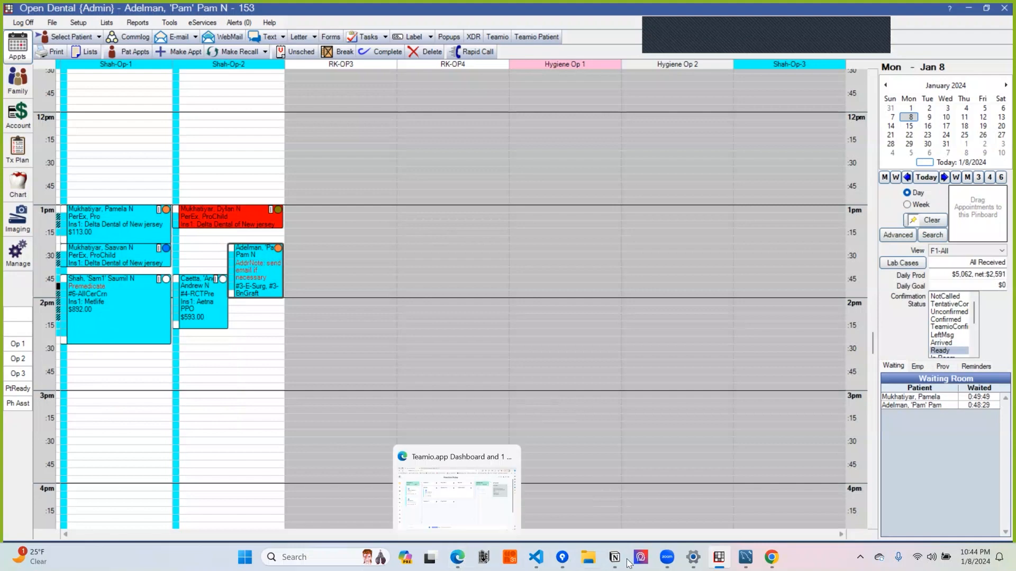
pyautogui.click(725, 566)
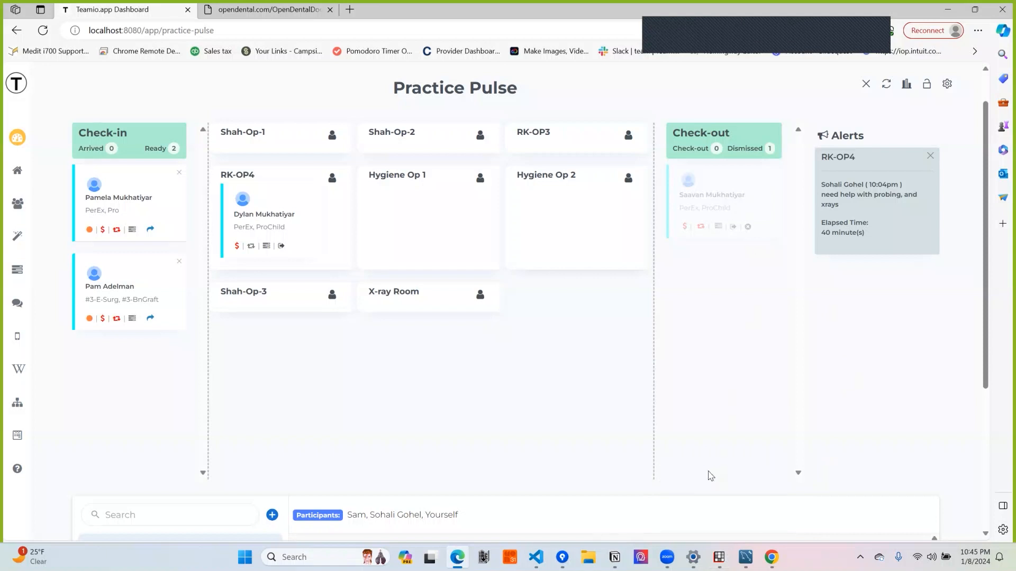
pyautogui.click(723, 560)
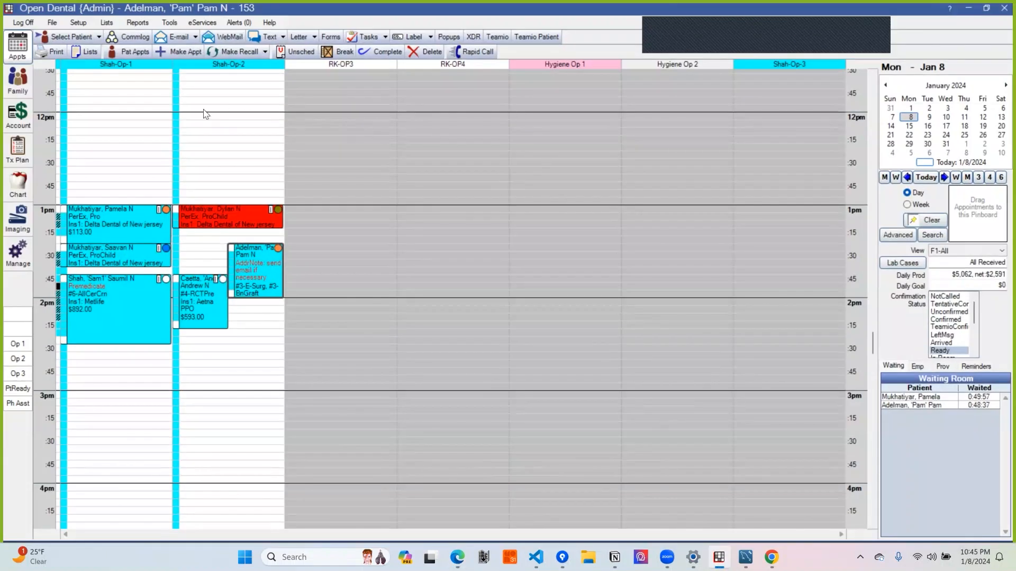
pyautogui.moveTo(144, 243)
pyautogui.click(132, 262)
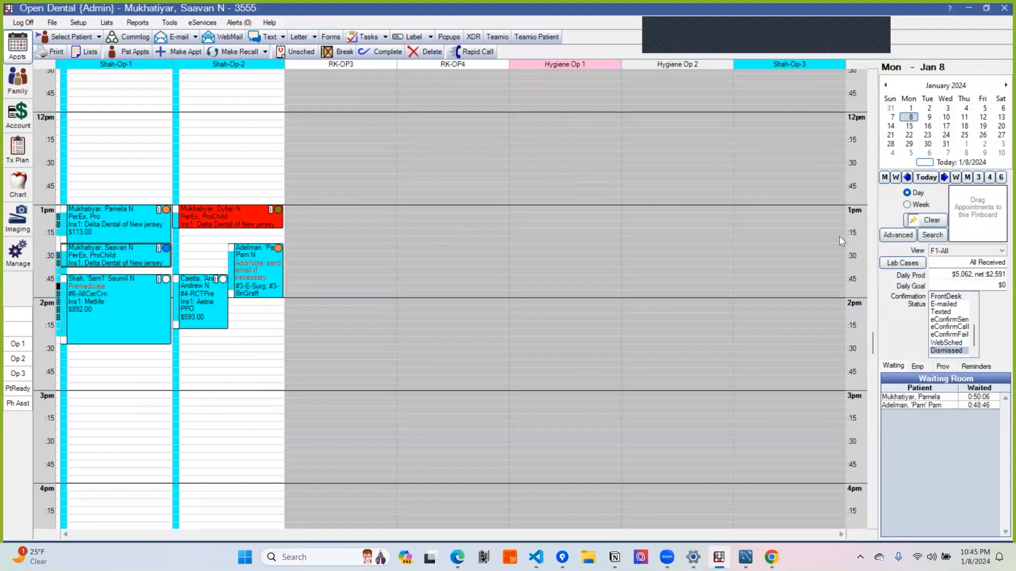
# - Return to Teamio's Practice Pulse and move the check-in patient with #3-E-Surg, #3-BnGraft to Shah-Op-1
pyautogui.hotkey('alt', 'Tab')
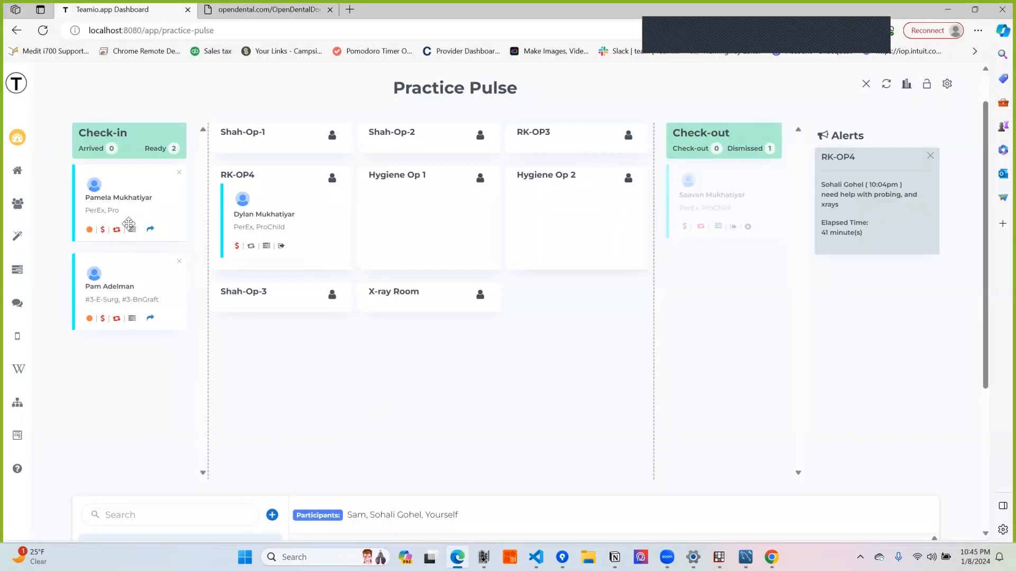
pyautogui.click(150, 231)
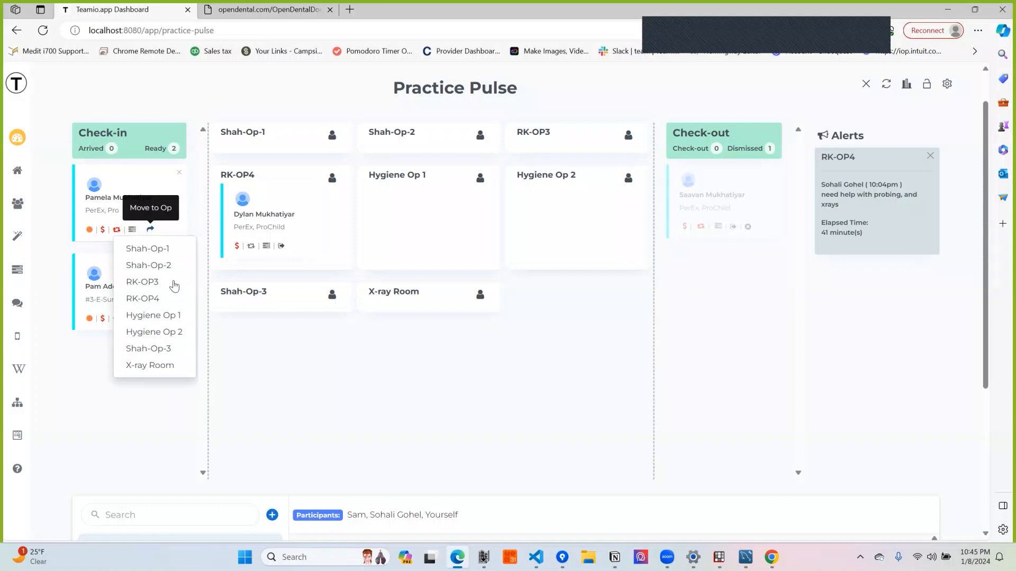
pyautogui.click(289, 357)
pyautogui.click(150, 319)
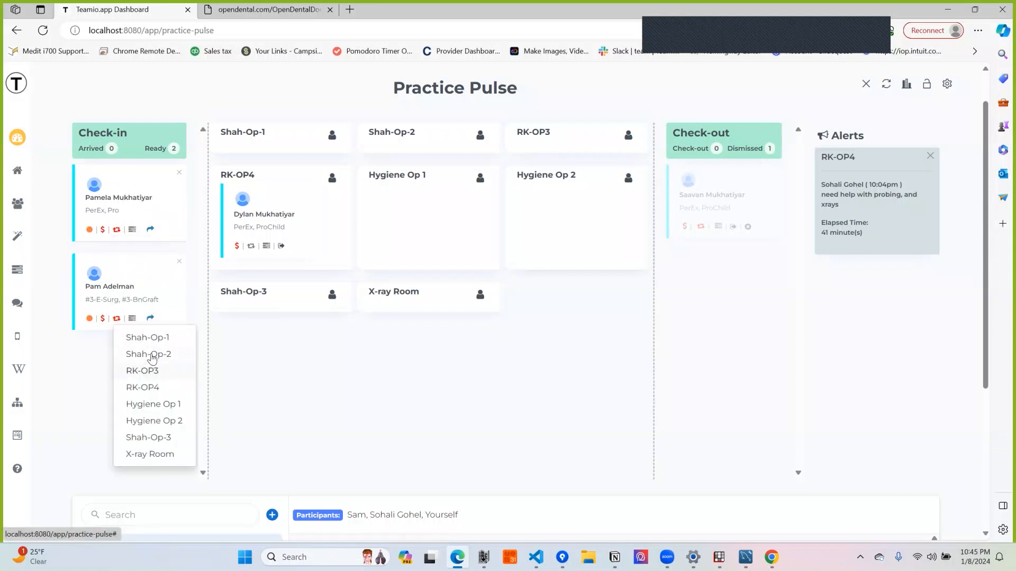
pyautogui.click(157, 340)
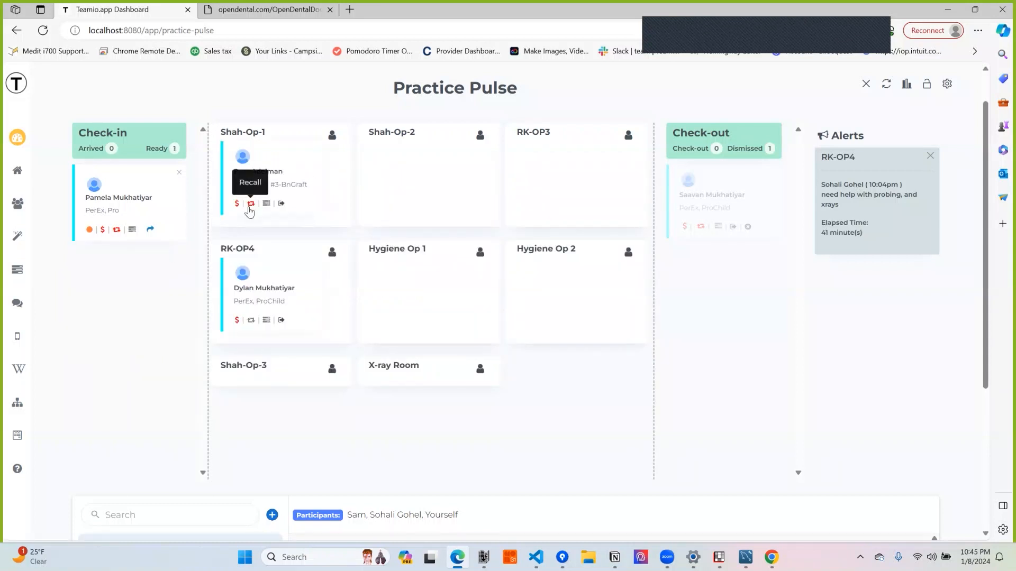
# - Review the recall details and the guarantor balance of the Shah-Op-1 patient
pyautogui.click(251, 206)
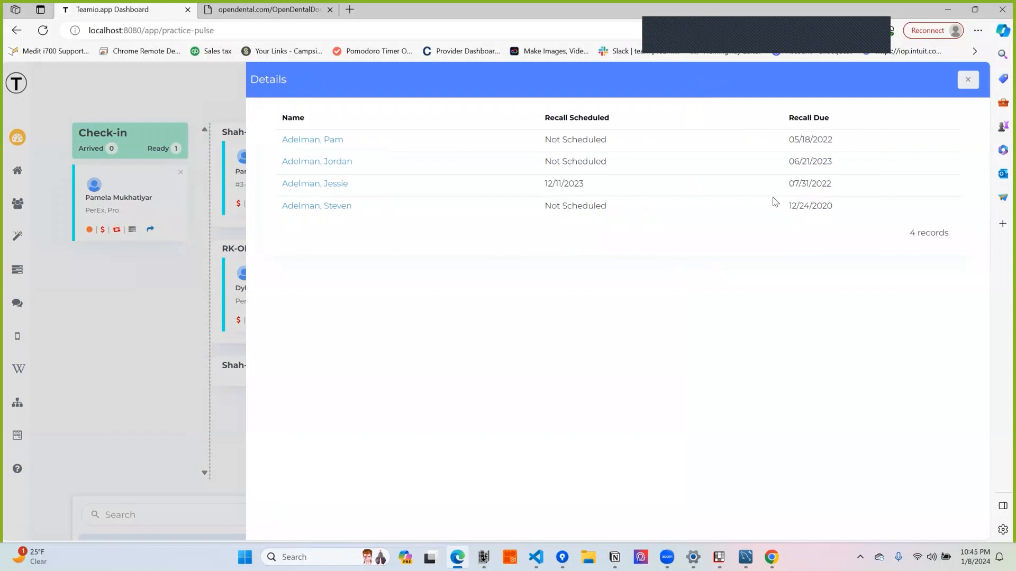
pyautogui.click(968, 79)
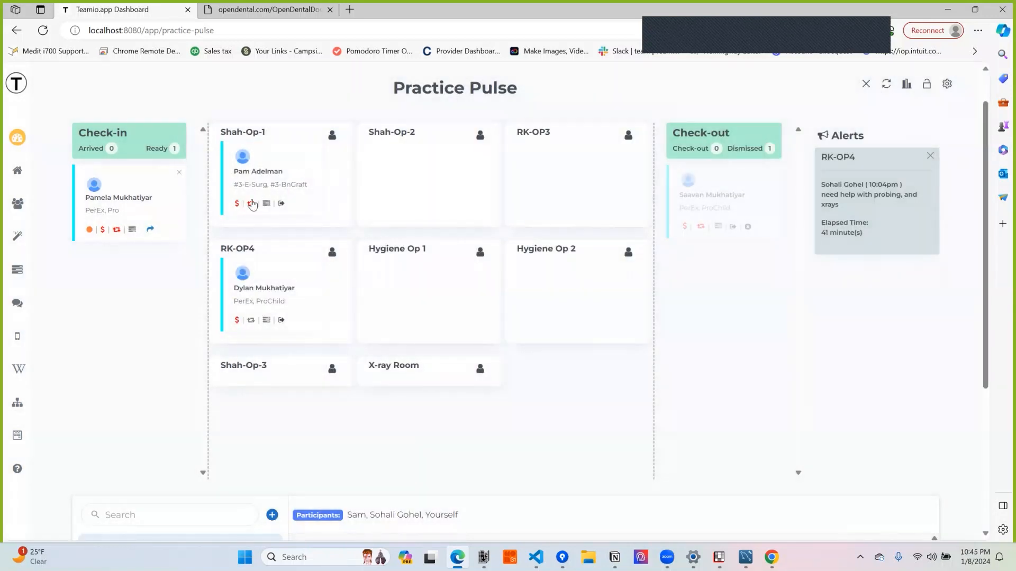
pyautogui.click(237, 204)
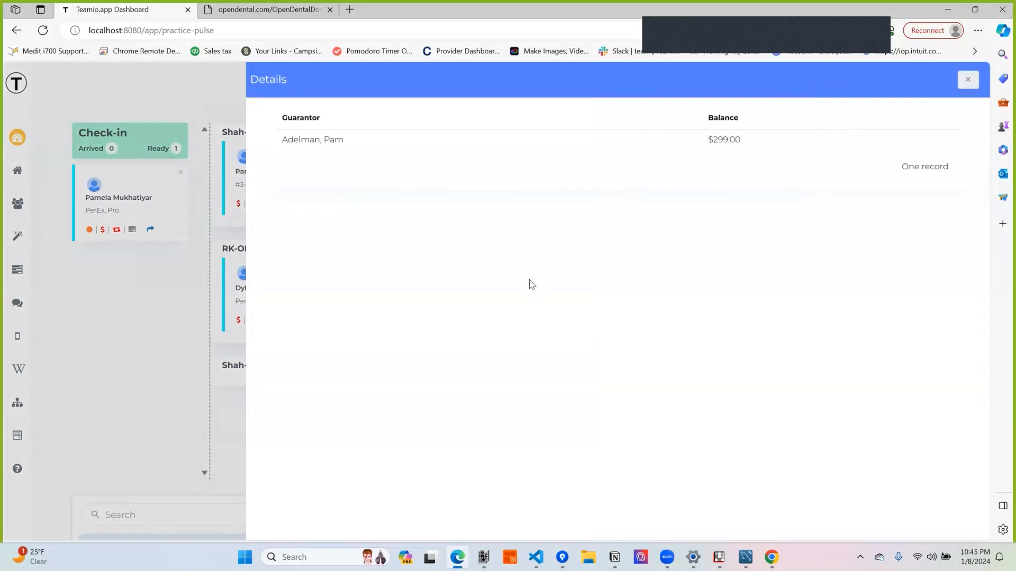
pyautogui.click(968, 79)
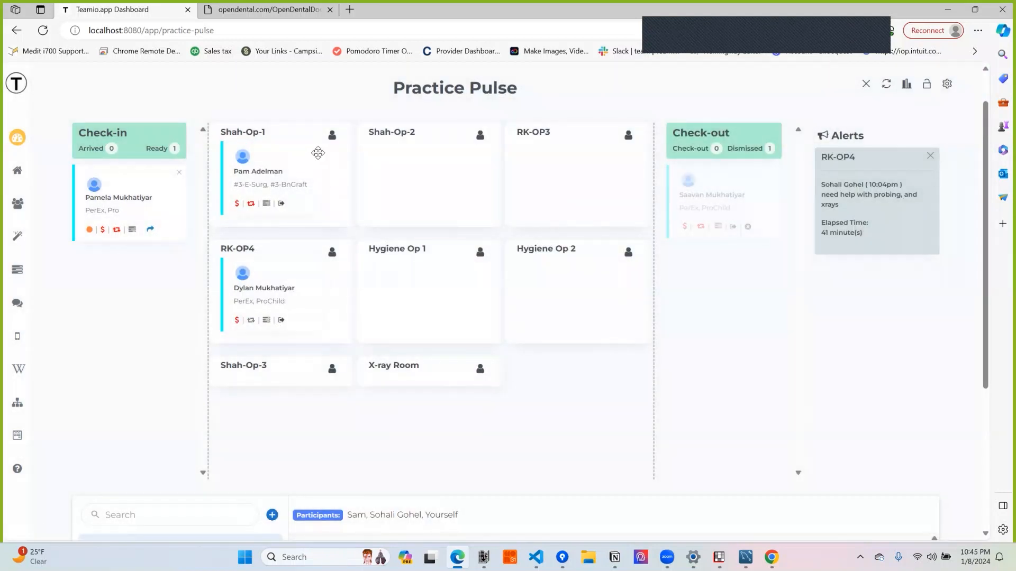
# - Send the "Assistance needed for cementing" alert from Shah-Op-1 and dismiss the older RK-OP4 alert
pyautogui.click(331, 136)
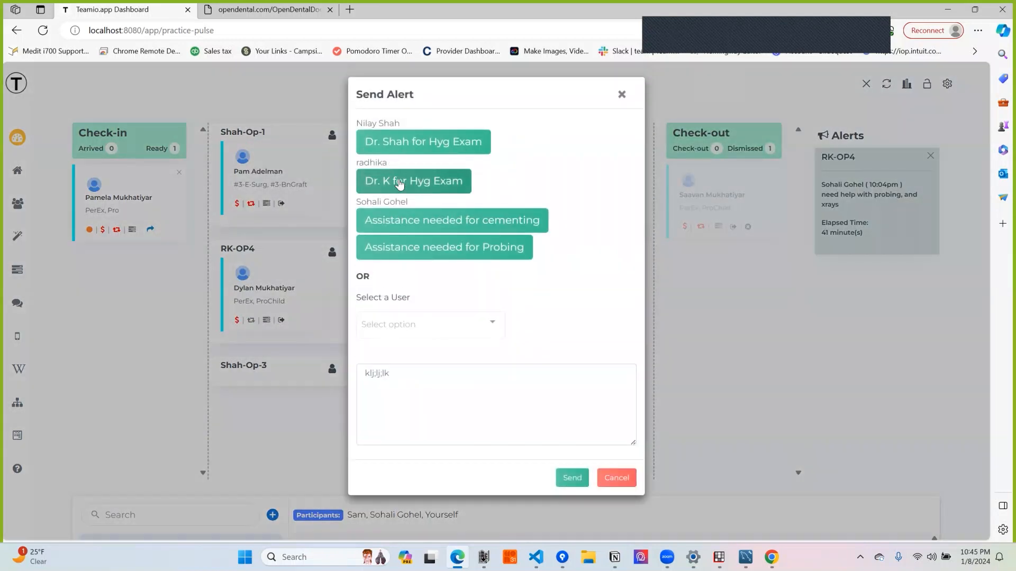
pyautogui.click(469, 227)
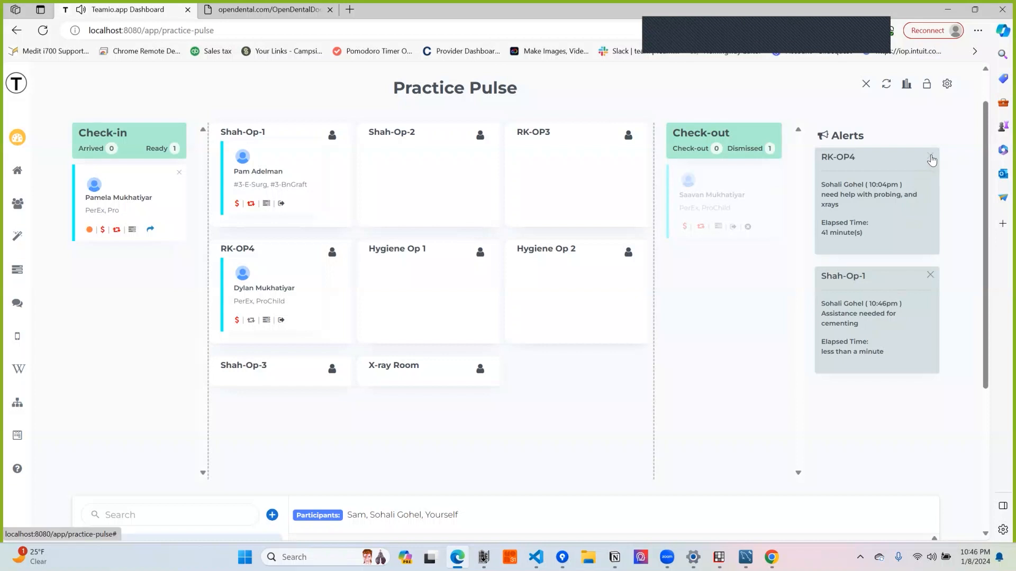
pyautogui.click(931, 156)
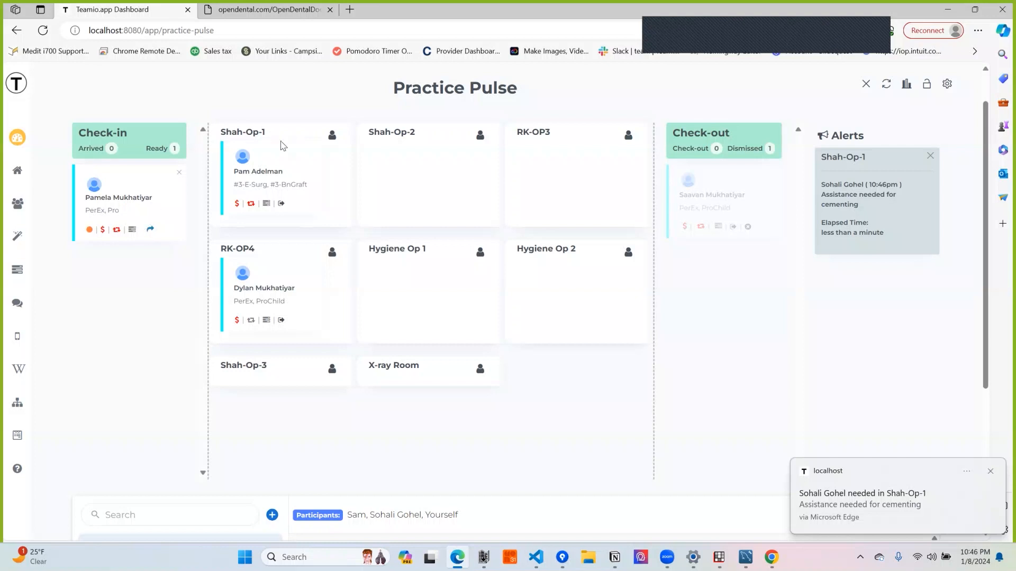
# - Switch to Open Dental and reload the January 8, 2024 appointment schedule
pyautogui.moveTo(721, 566)
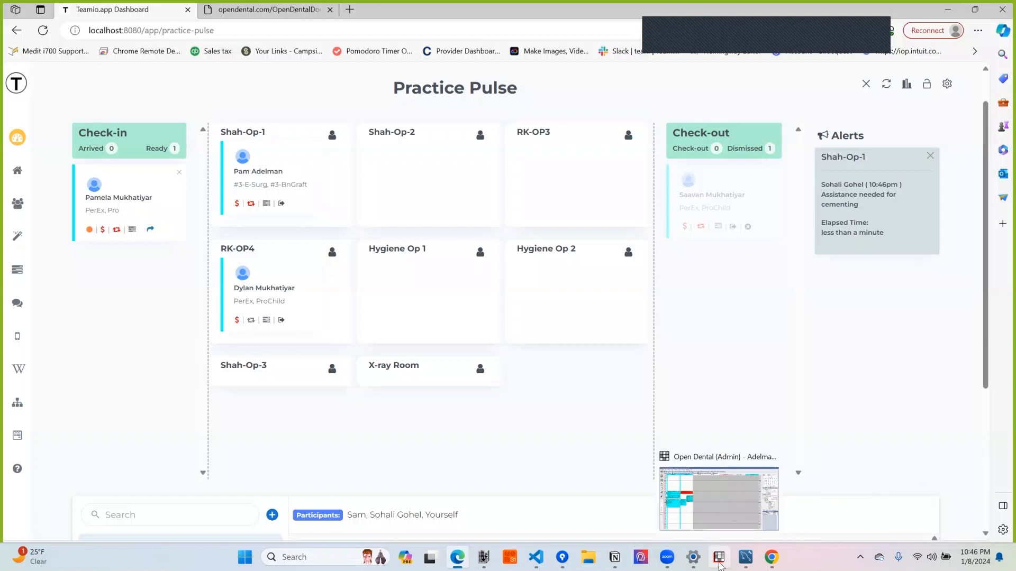
pyautogui.click(720, 566)
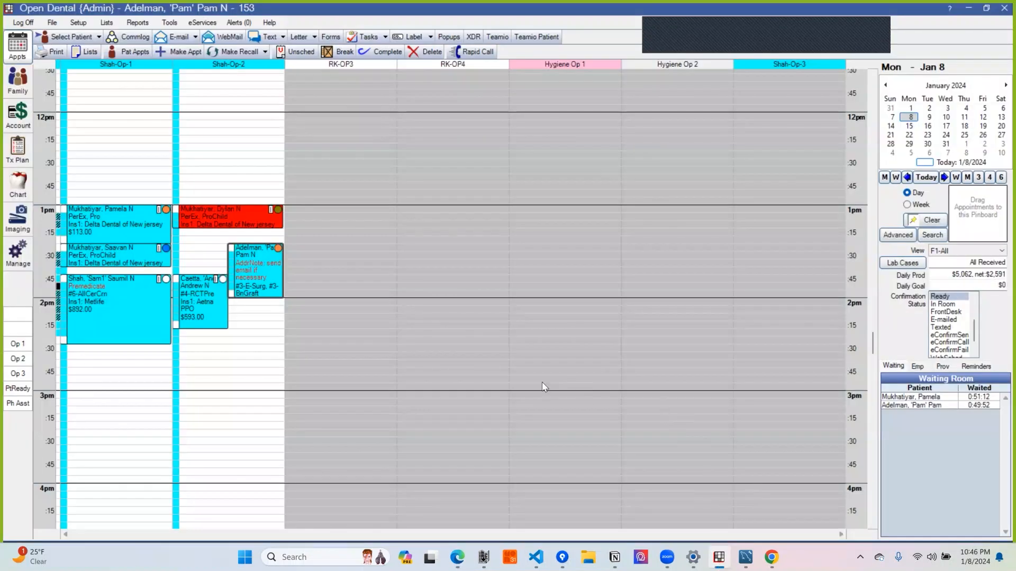
pyautogui.click(927, 117)
pyautogui.click(910, 118)
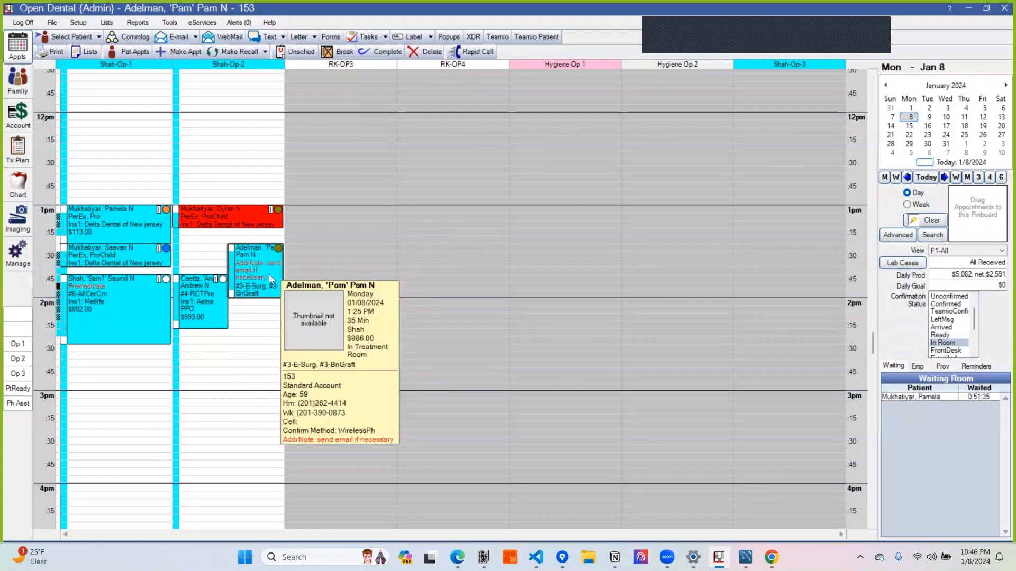
# - Check the confirmation status of the #3-E-Surg, #3-BnGraft appointment in the schedule and in its appointment details
pyautogui.click(106, 218)
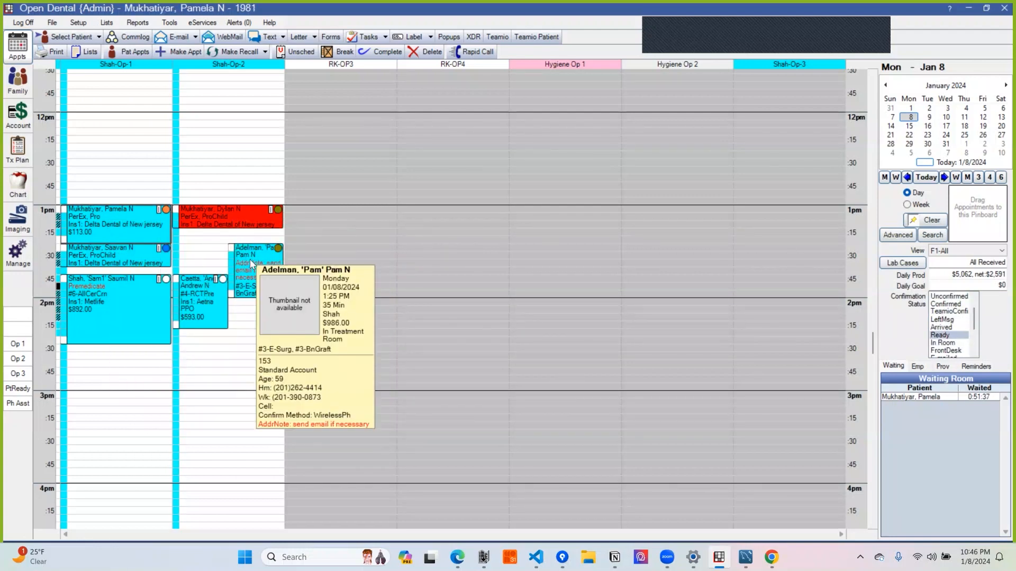
pyautogui.click(245, 254)
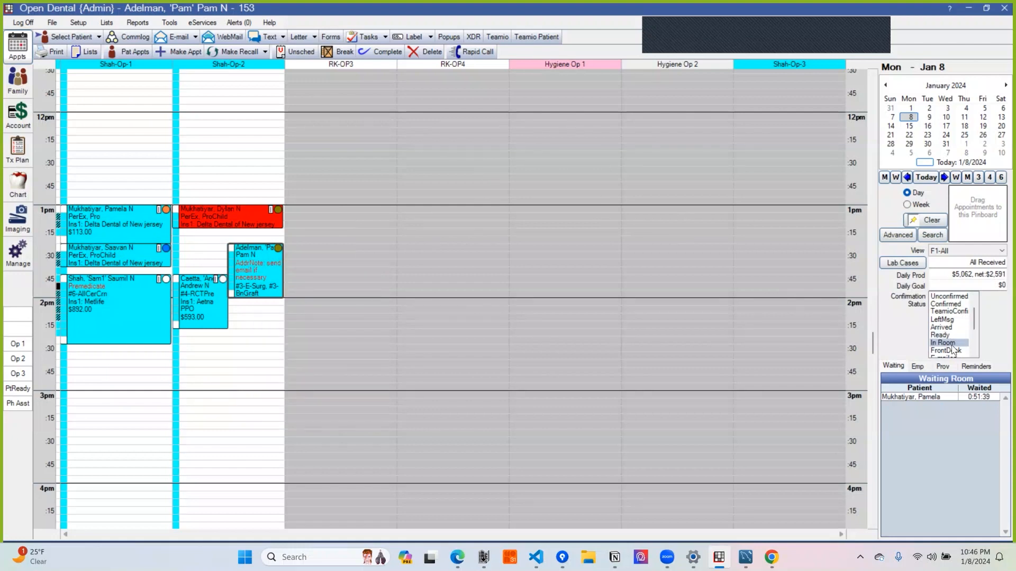
pyautogui.doubleClick(247, 291)
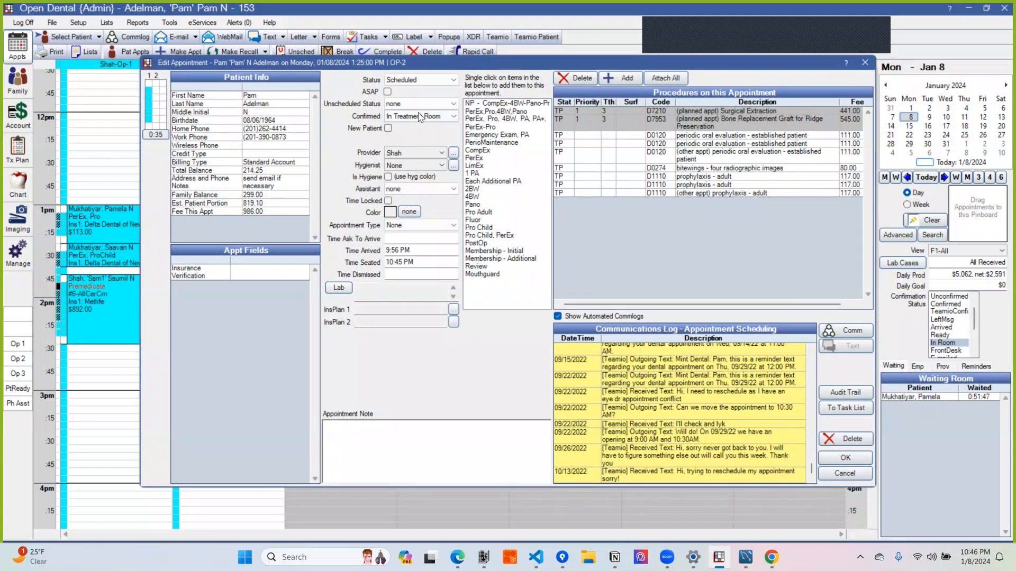
pyautogui.click(844, 474)
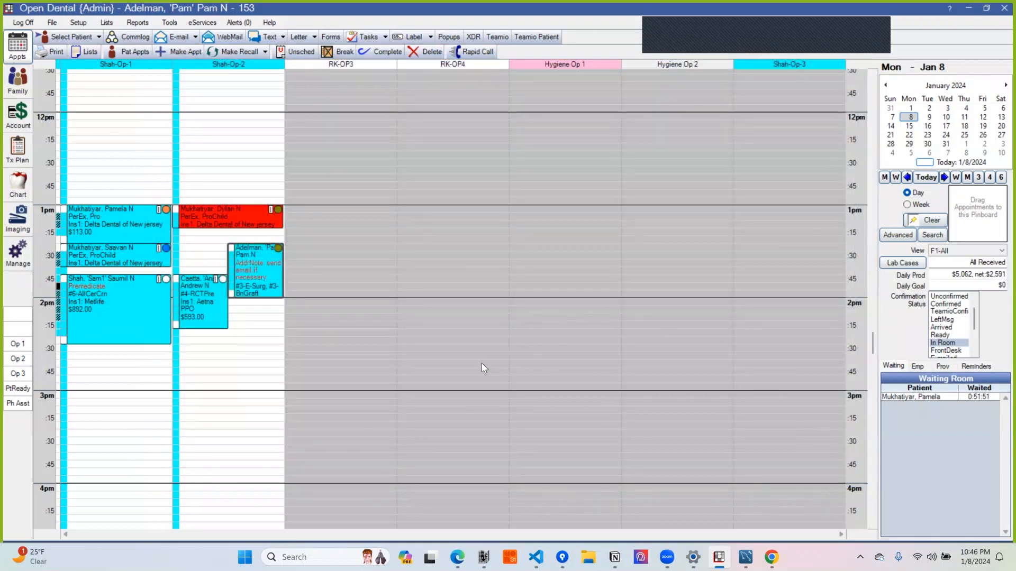
# - Return to Teamio and add the Recall 3 quick note to the Shah-Op-1 patient's checkout notes
pyautogui.click(719, 558)
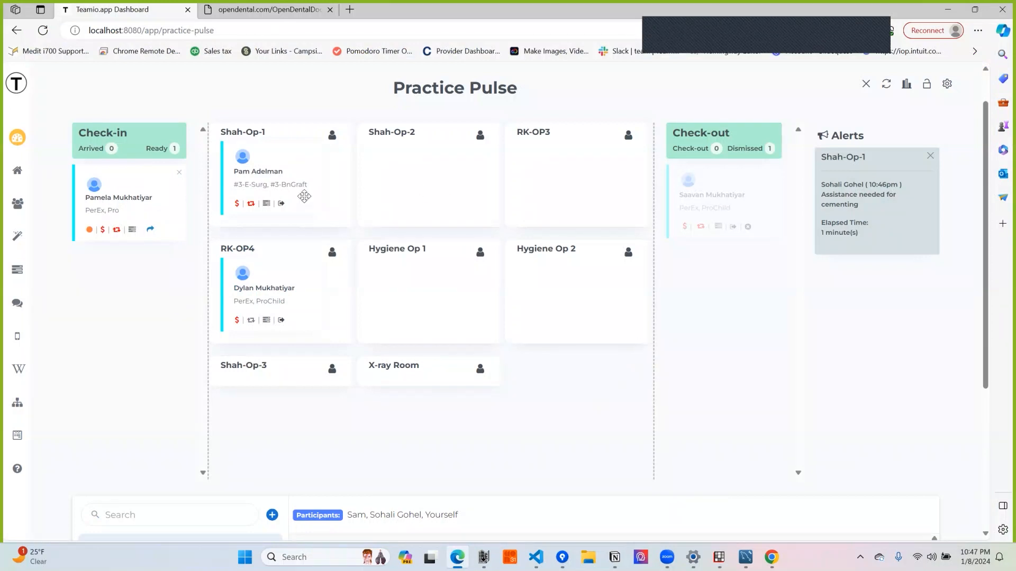
pyautogui.click(281, 205)
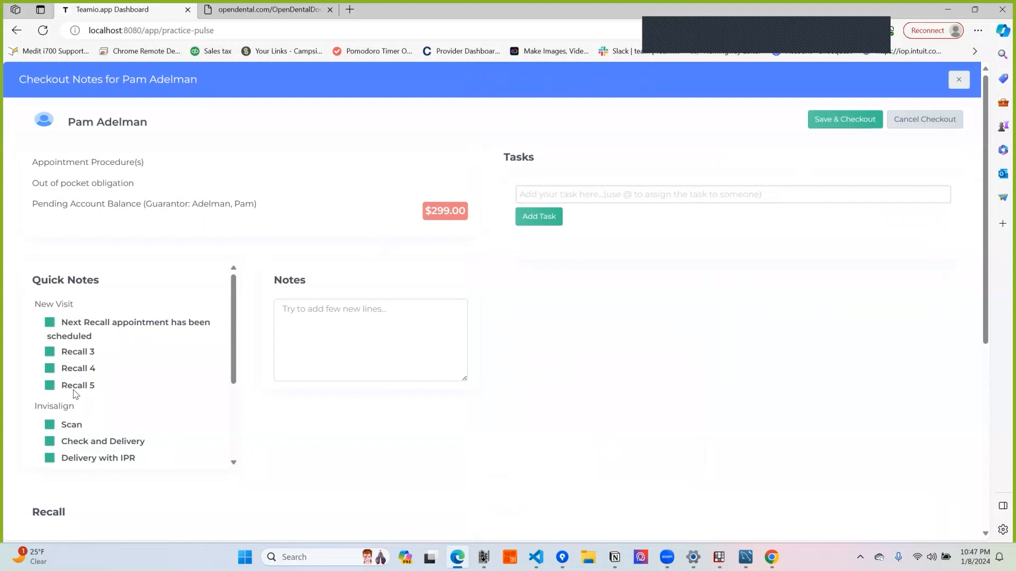
pyautogui.click(51, 351)
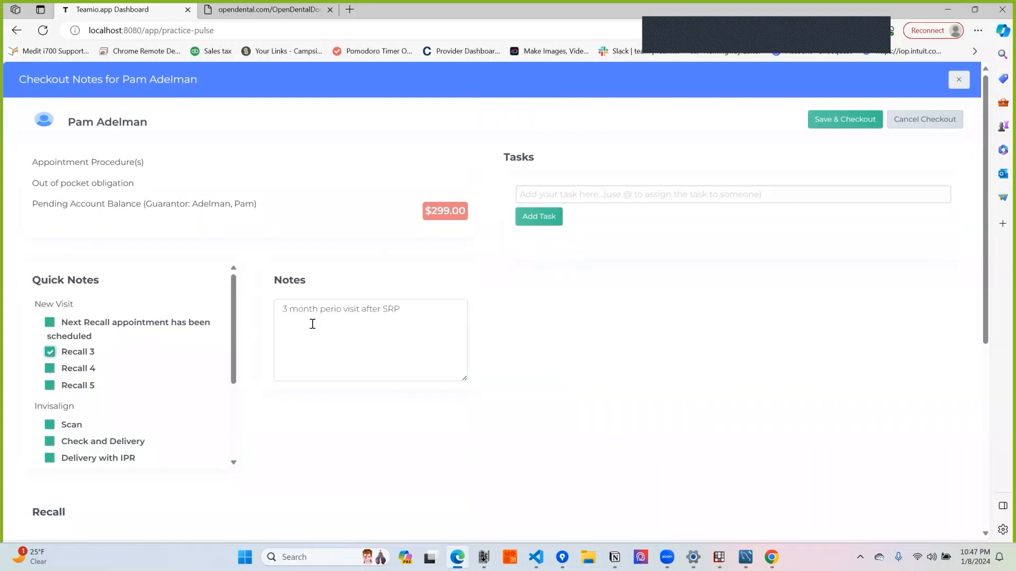
# - Add a task named "test task" to the patient's checkout and open the task's details
pyautogui.click(607, 195)
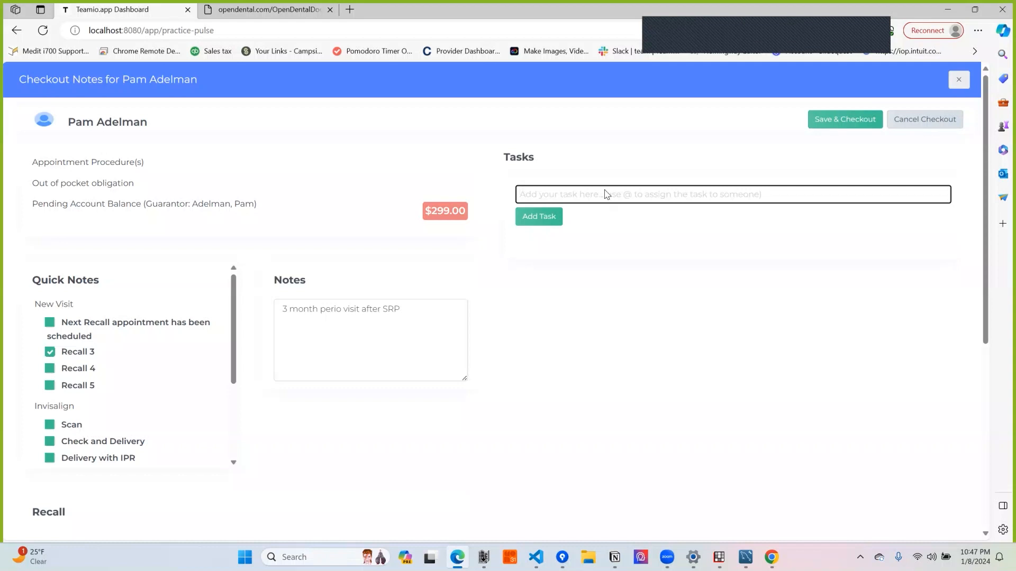
pyautogui.write('test task')
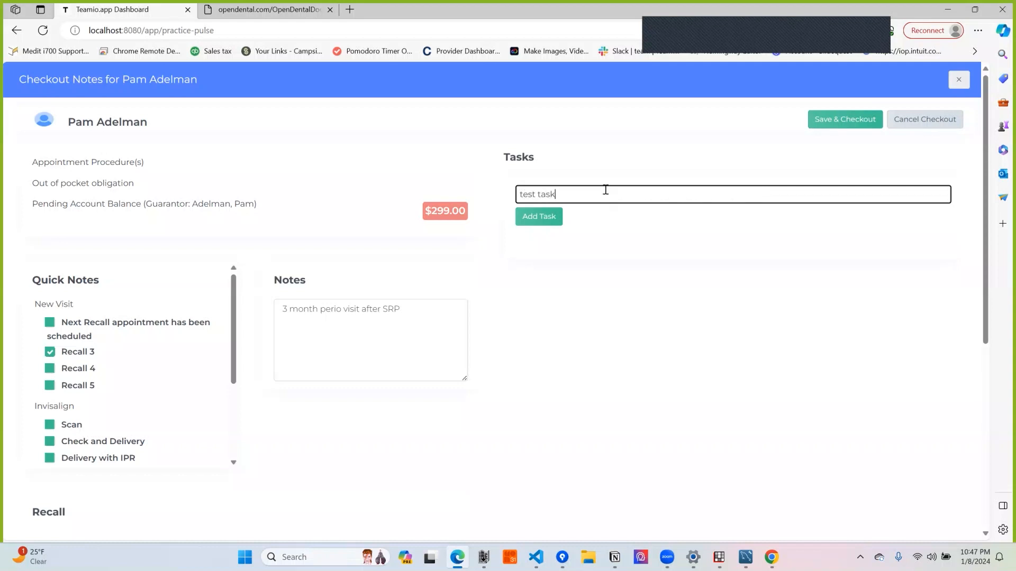
pyautogui.click(537, 219)
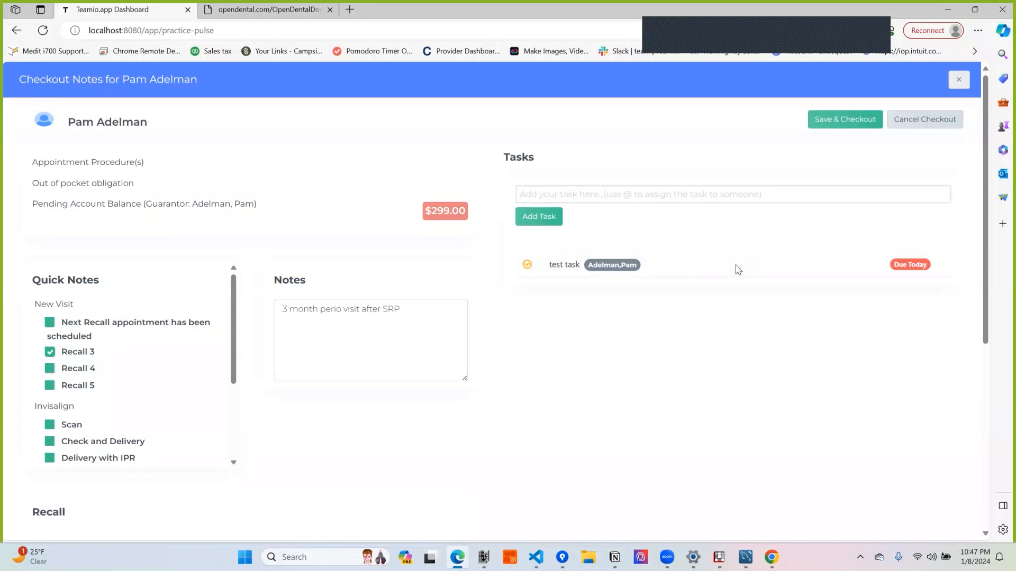
pyautogui.click(735, 268)
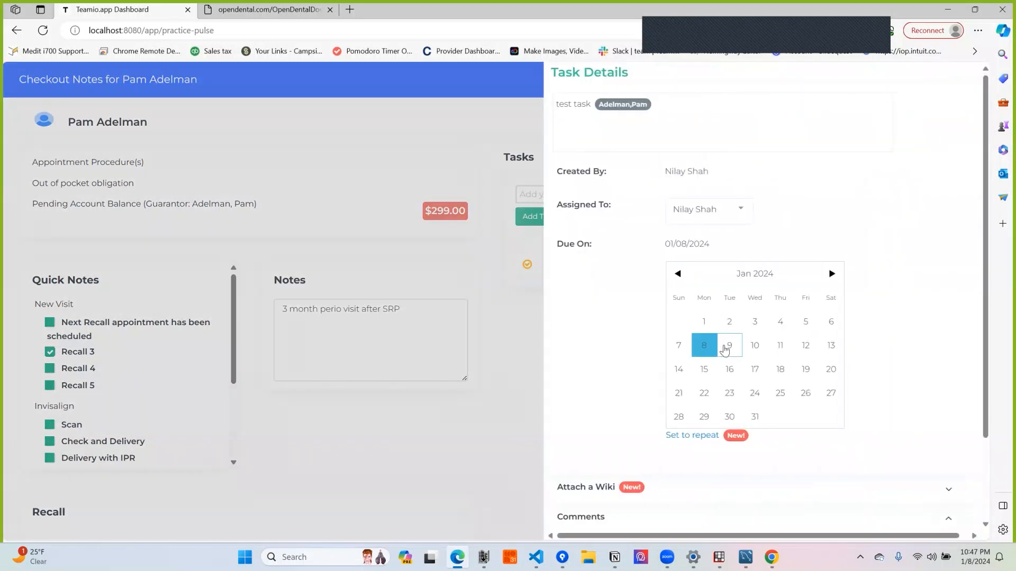
# - Set the test task's due date to 01/09/2024 and save the task
pyautogui.click(725, 350)
pyautogui.scroll(-2, 732, 397)
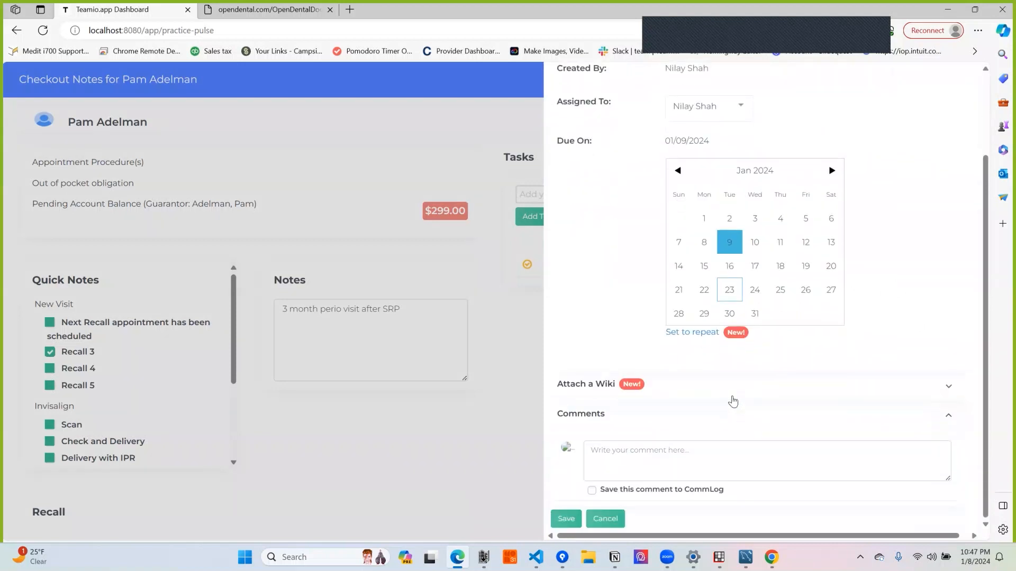
pyautogui.click(565, 519)
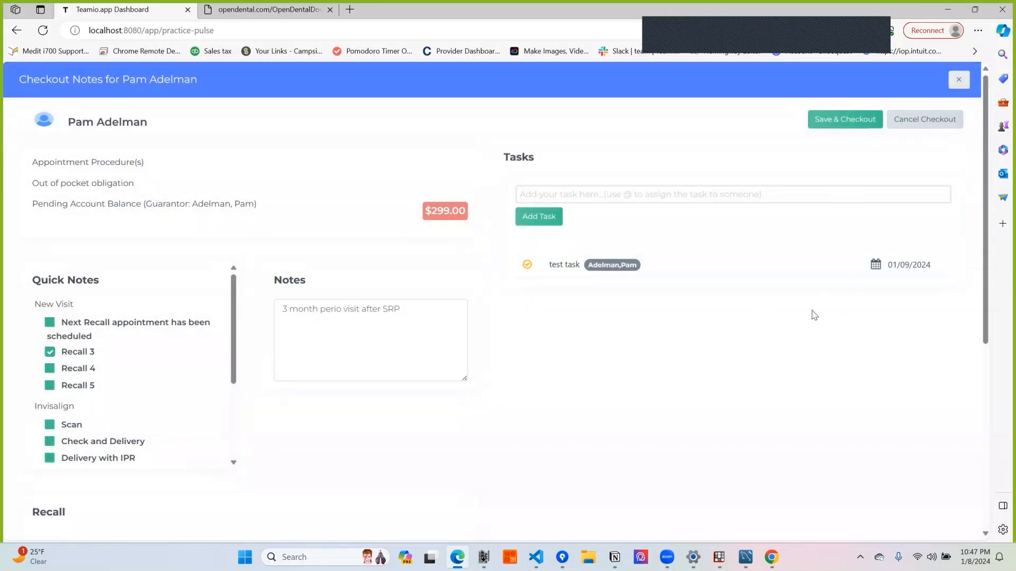
# - Save the patient's checkout and mark the #3-E-Surg, #3-BnGraft patient as dismissed
pyautogui.click(859, 121)
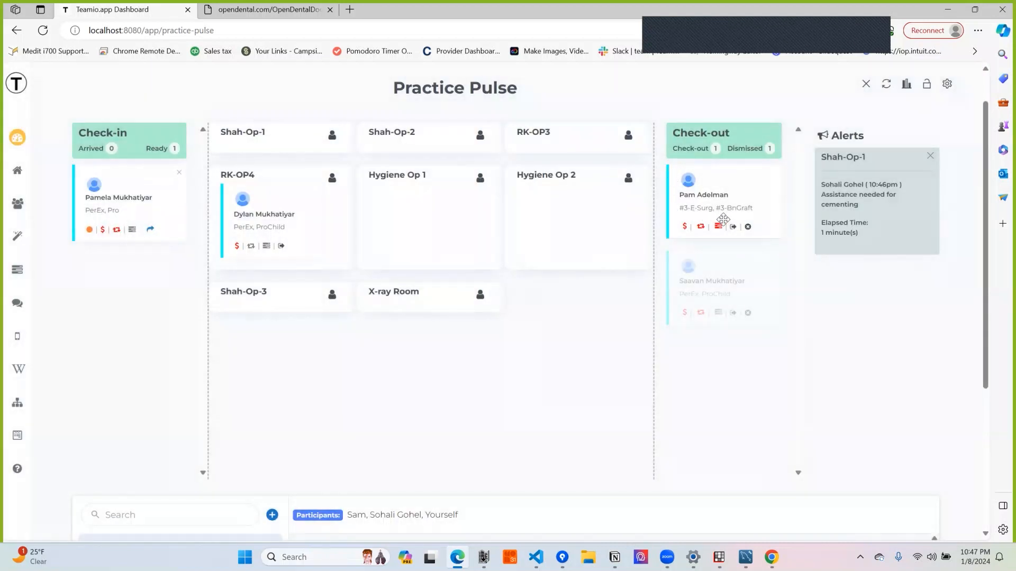
pyautogui.click(747, 227)
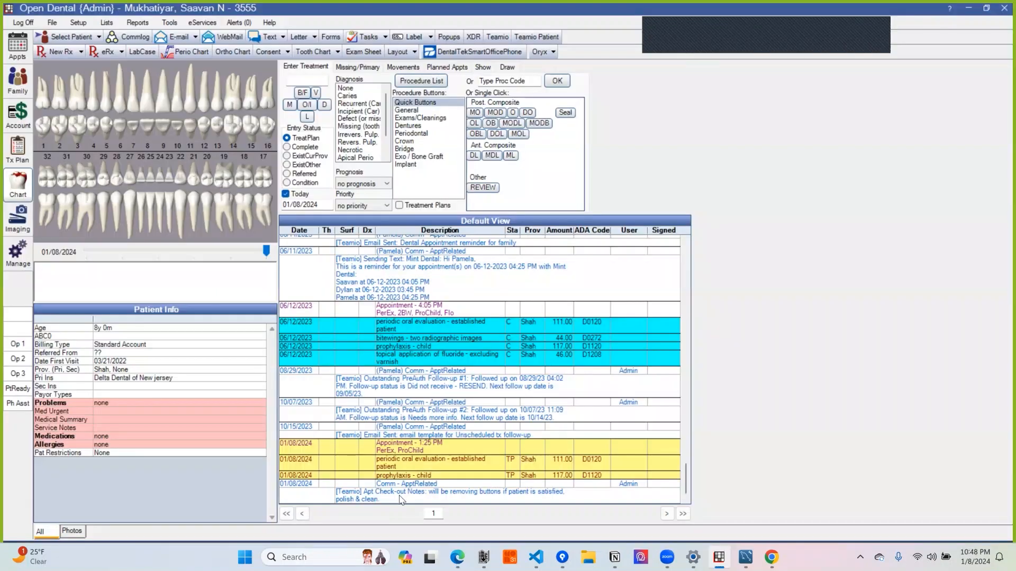
# - In Open Dental, check the check-out note in the patient's chart and return to the appointment schedule
pyautogui.click(400, 500)
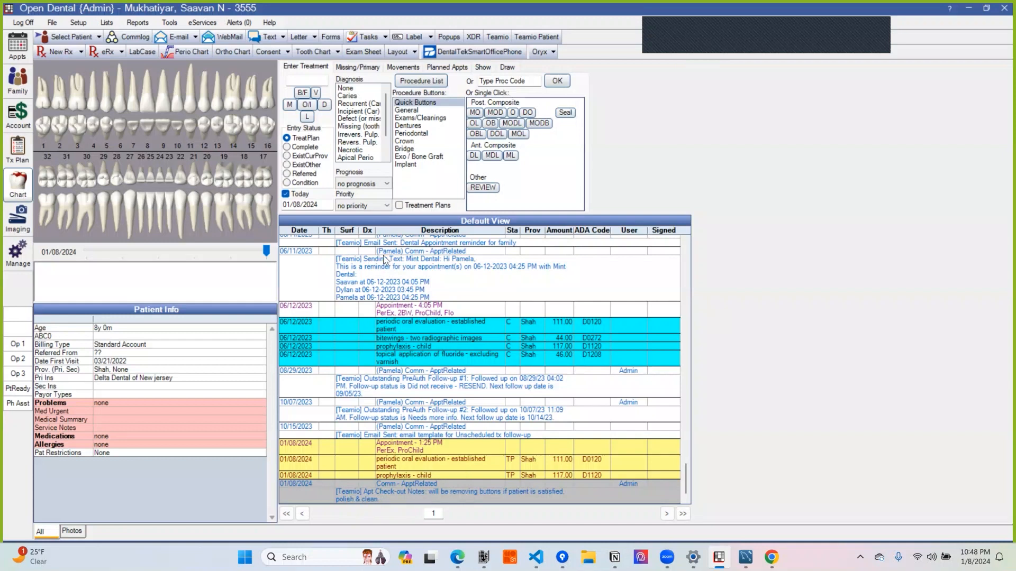
pyautogui.click(17, 47)
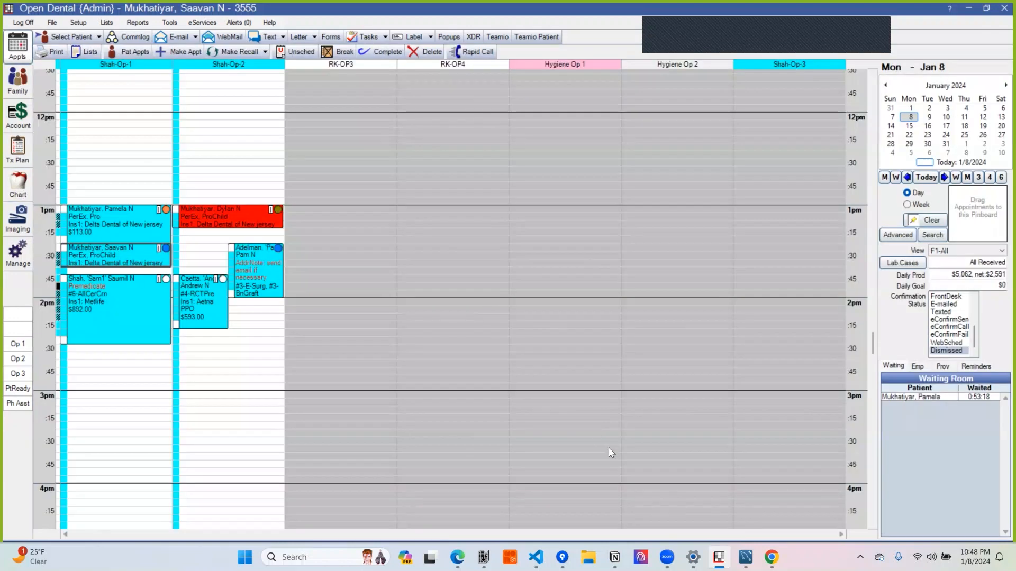
# - Switch to Teamio, review the Practice Pulse patient flow settings for statuses, visual alerts and operatories, and close them without saving
pyautogui.click(707, 559)
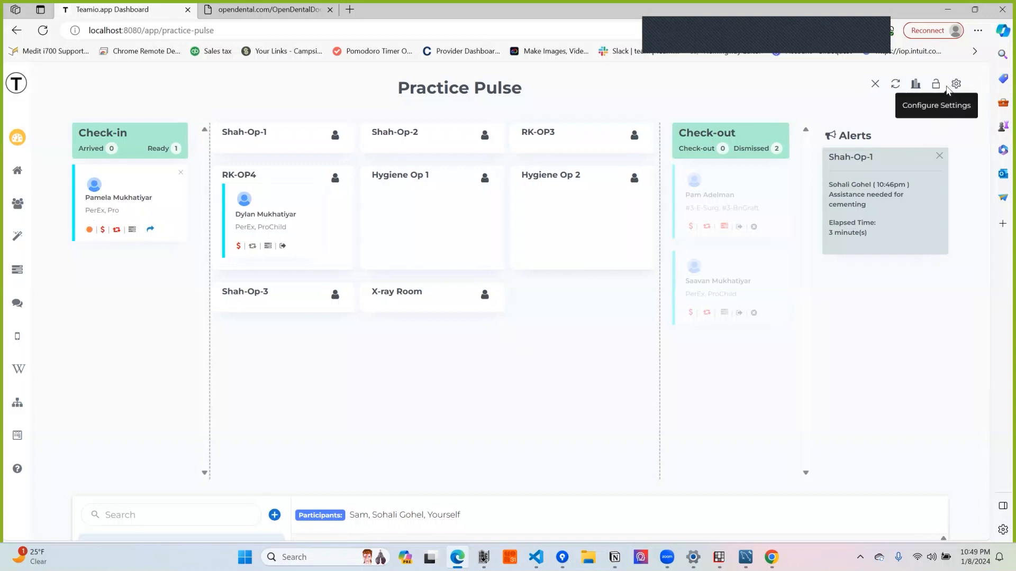
pyautogui.click(946, 85)
pyautogui.scroll(-5, 349, 345)
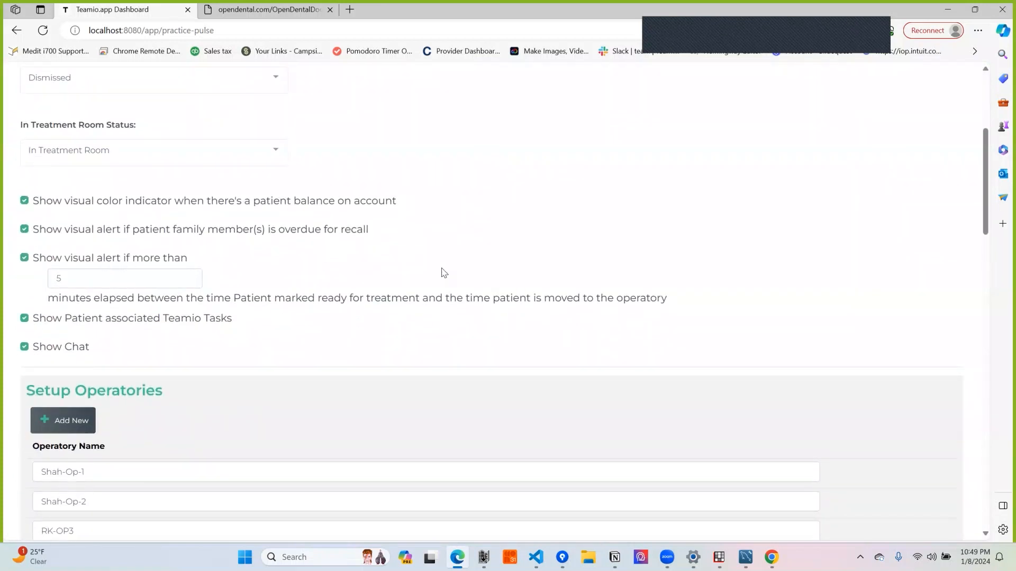
pyautogui.scroll(5, 807, 171)
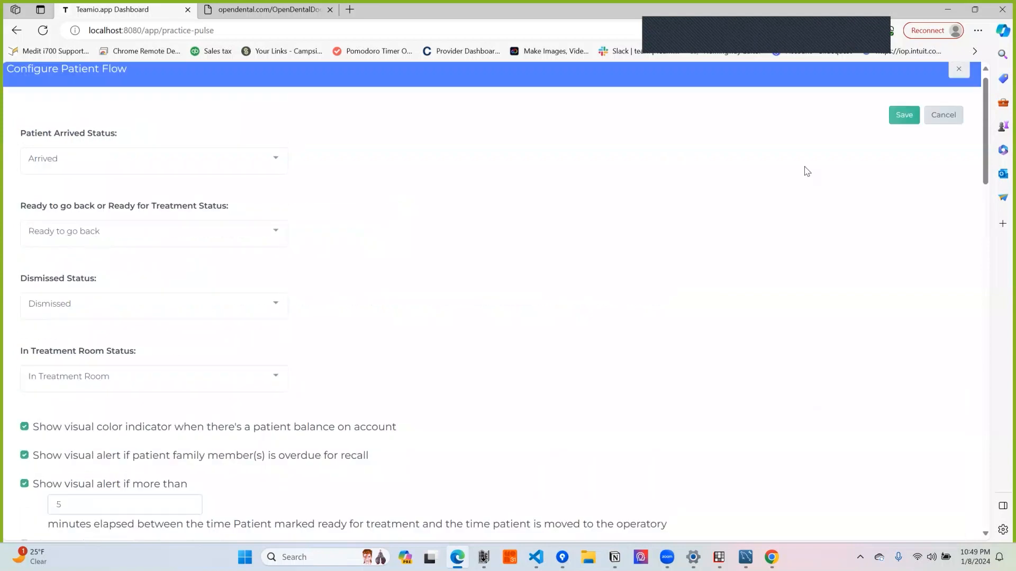
pyautogui.click(958, 78)
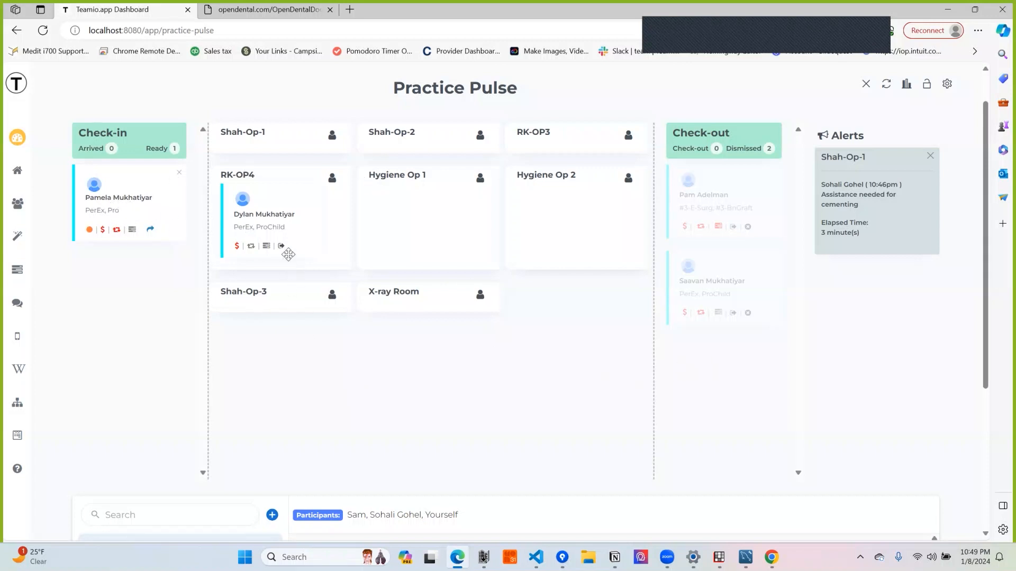
# - Check out the RK-OP4 patient without notes and move the waiting PerEx, Pro patient from check-in to RK-OP3
pyautogui.moveTo(233, 215); pyautogui.dragTo(690, 185)
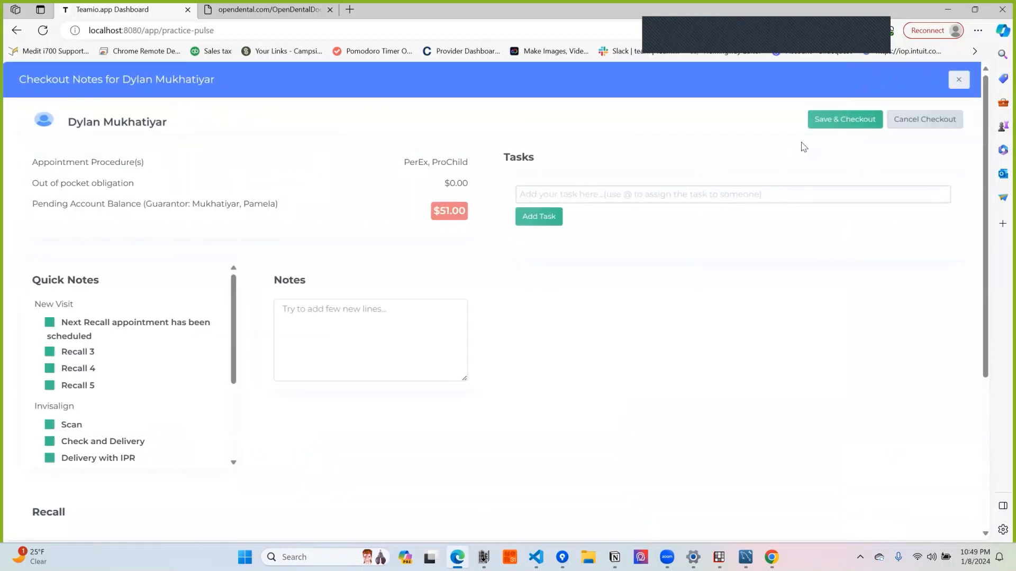
pyautogui.click(848, 118)
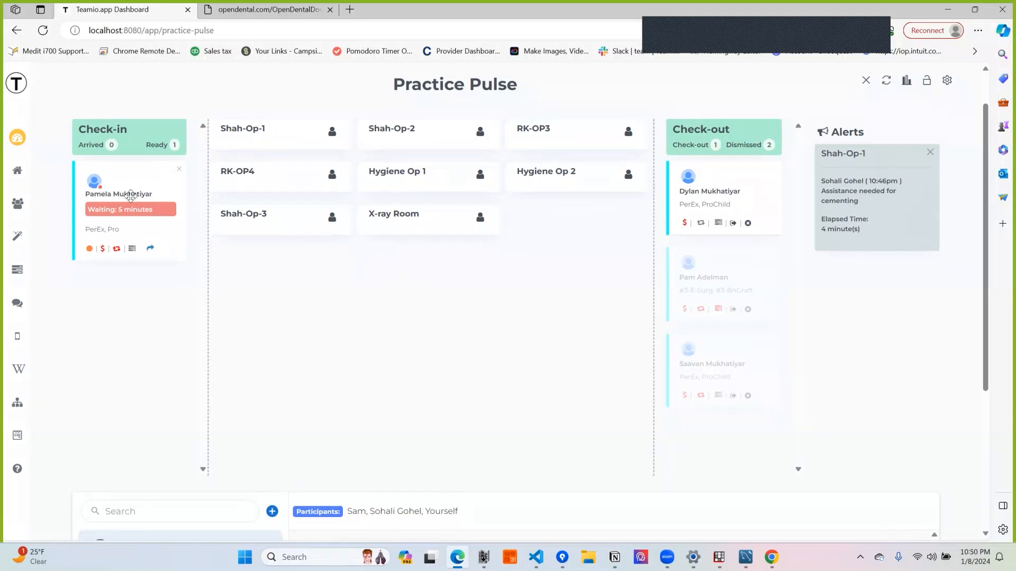
pyautogui.click(149, 252)
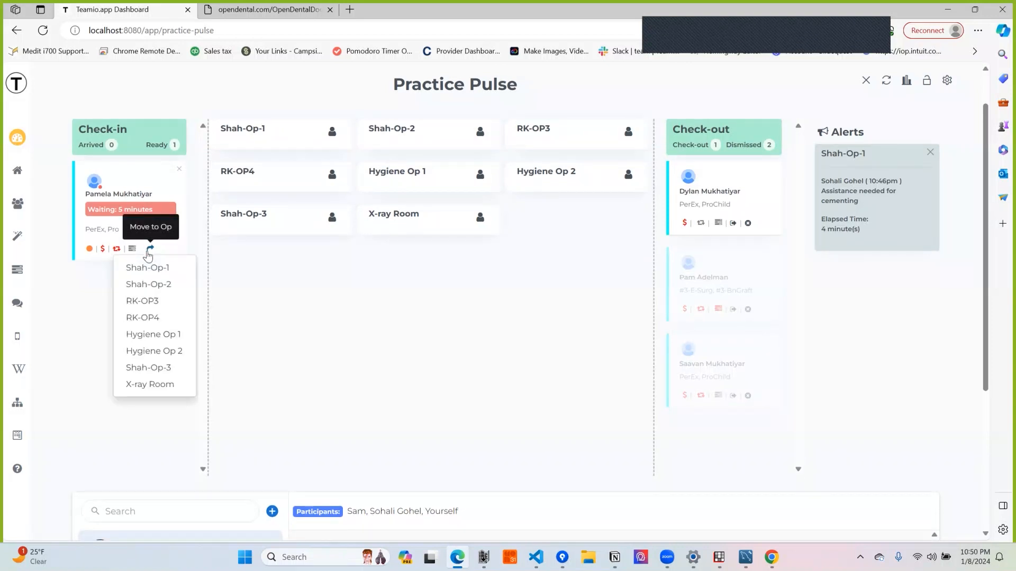
pyautogui.click(159, 302)
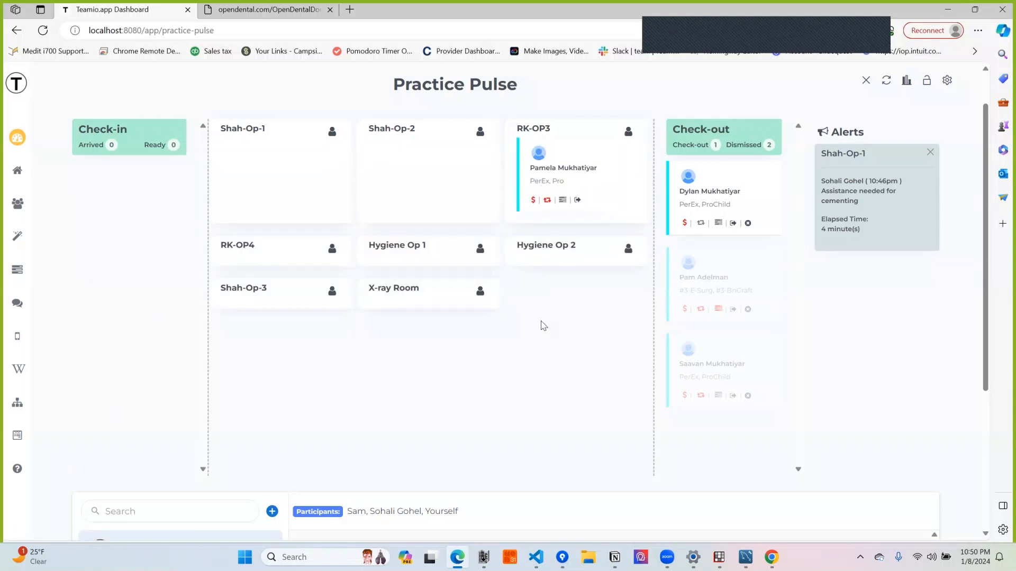
# - Examine the team chat beneath the patient board, viewing the individual conversation and the group conversation
pyautogui.scroll(-1, 545, 384)
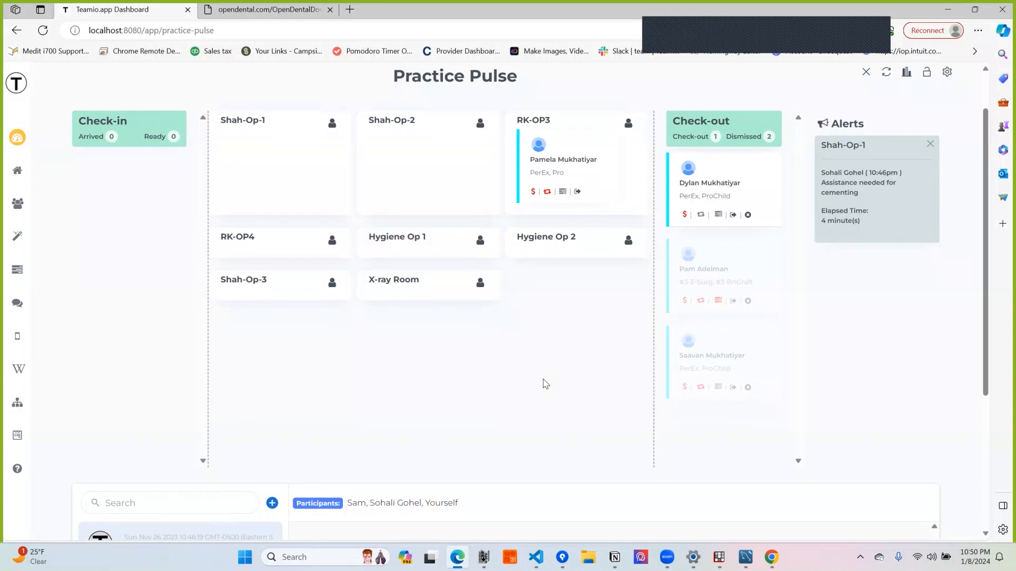
pyautogui.scroll(2, 545, 384)
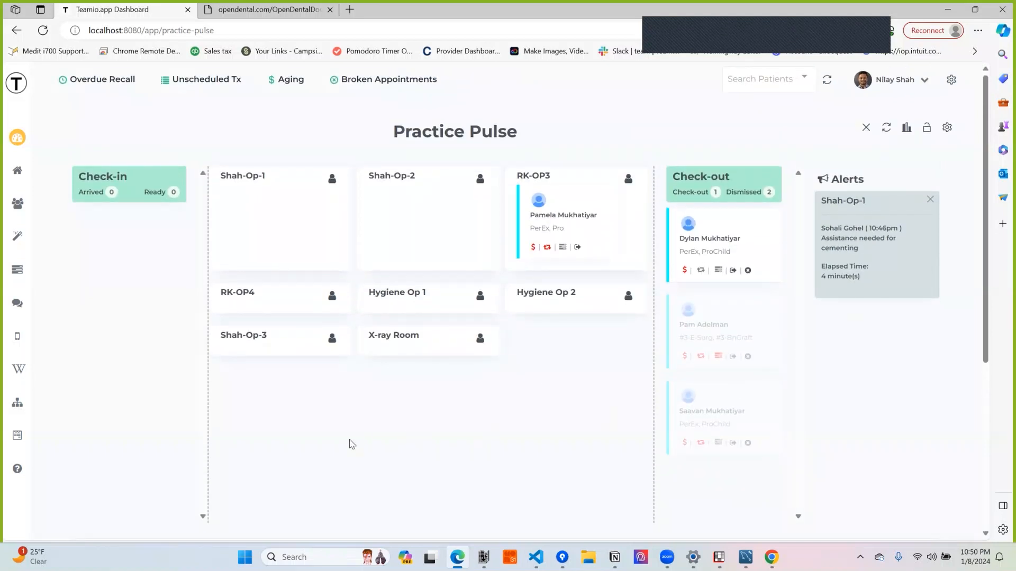
pyautogui.scroll(-3, 352, 445)
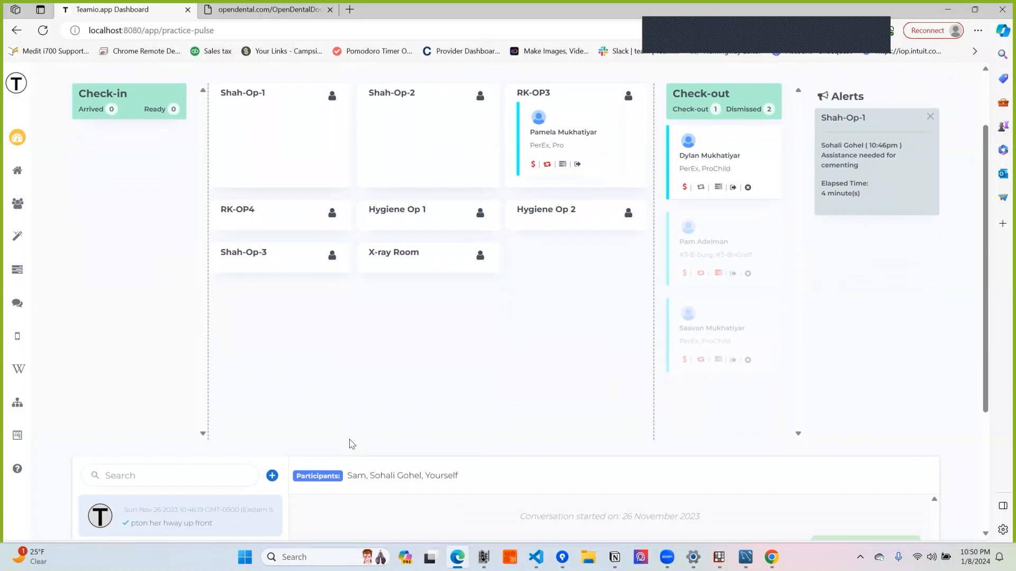
pyautogui.scroll(-3, 352, 445)
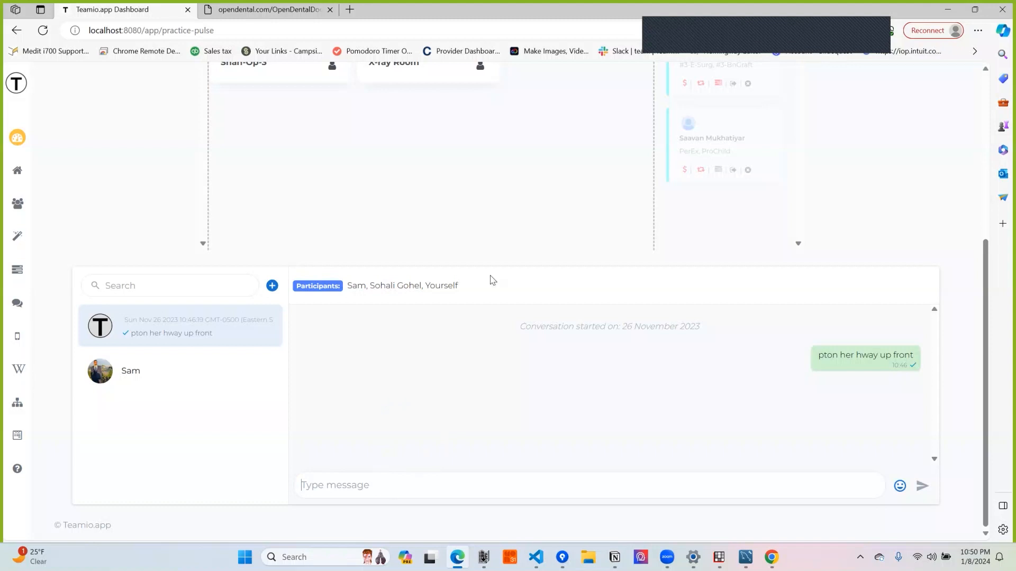
pyautogui.scroll(1, 492, 280)
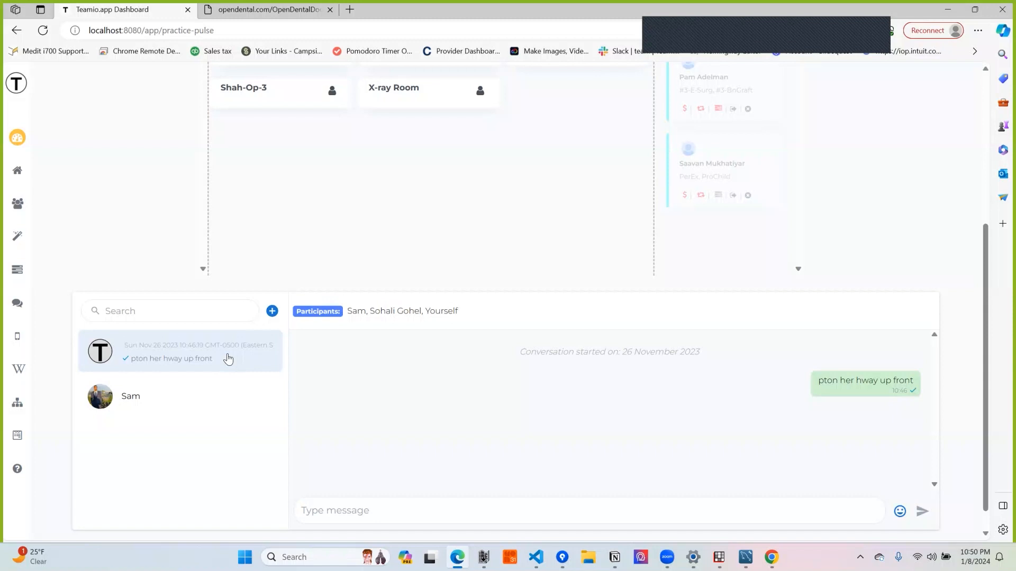
pyautogui.click(203, 402)
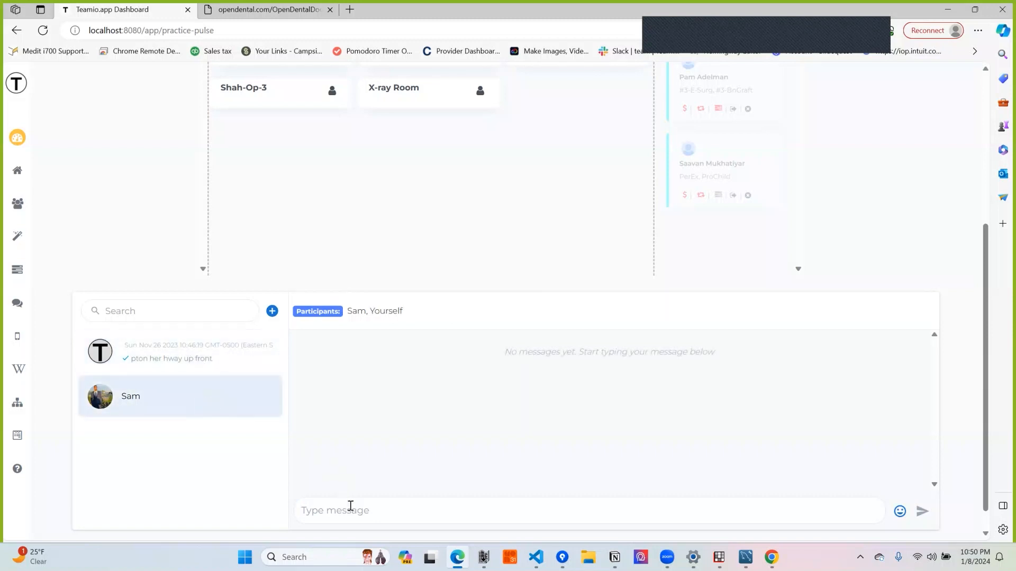
pyautogui.scroll(2, 384, 335)
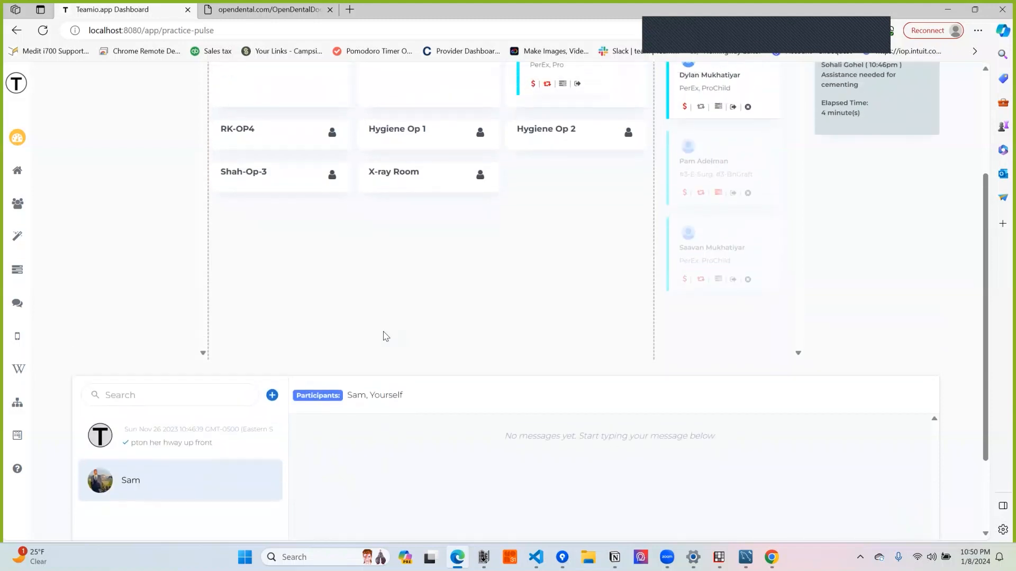
pyautogui.click(199, 435)
pyautogui.scroll(3, 422, 302)
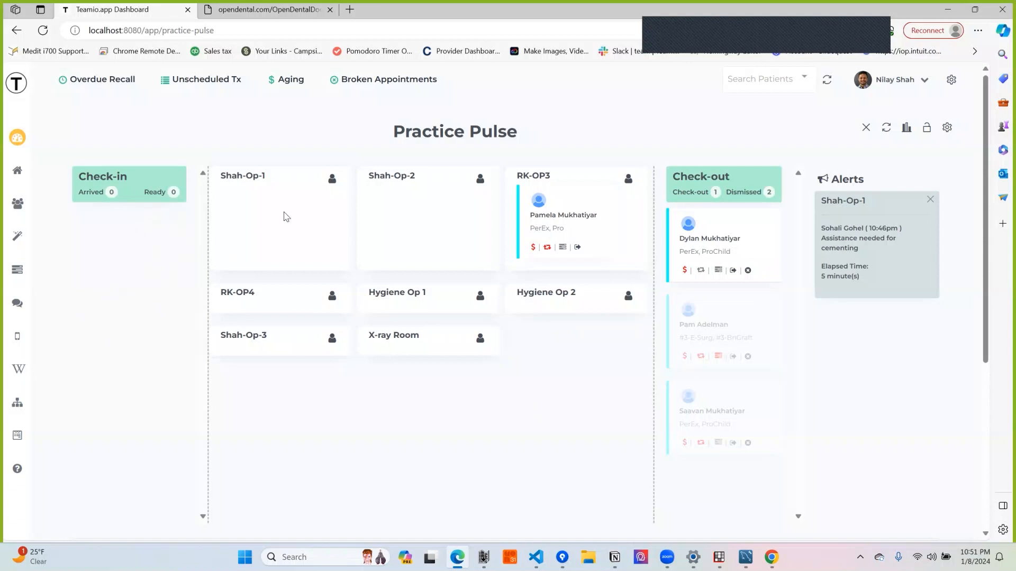
# - Review the patient flow report for 01-08-2024, check the schedule in Open Dental, and close the report
pyautogui.click(907, 128)
pyautogui.click(718, 557)
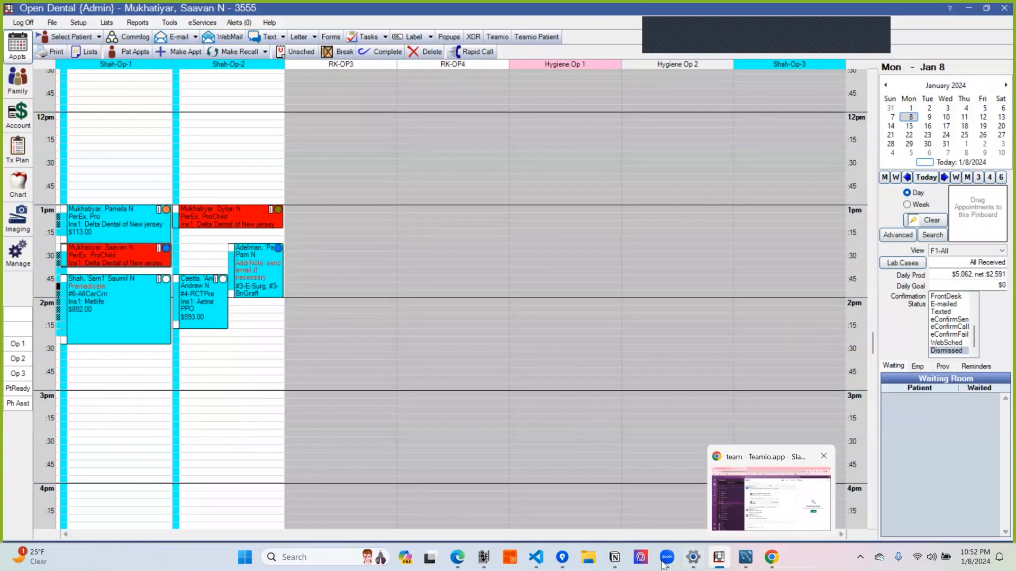
pyautogui.click(616, 562)
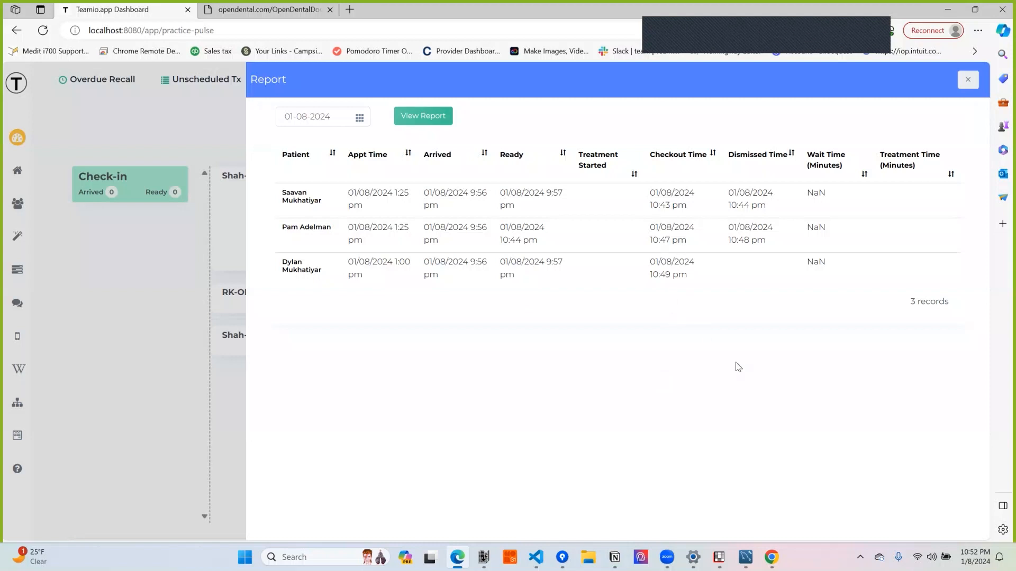
pyautogui.click(968, 80)
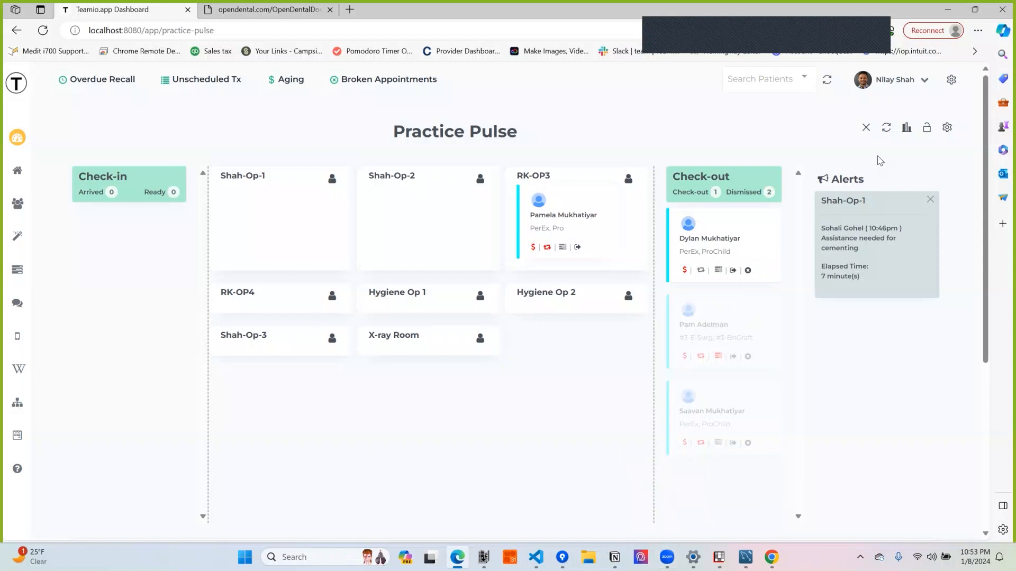
# - In Open Dental, set the #6-AllCerCrn appointment's confirmation status to Arrived and check the Practice Pulse board in Teamio
pyautogui.click(719, 558)
pyautogui.click(94, 315)
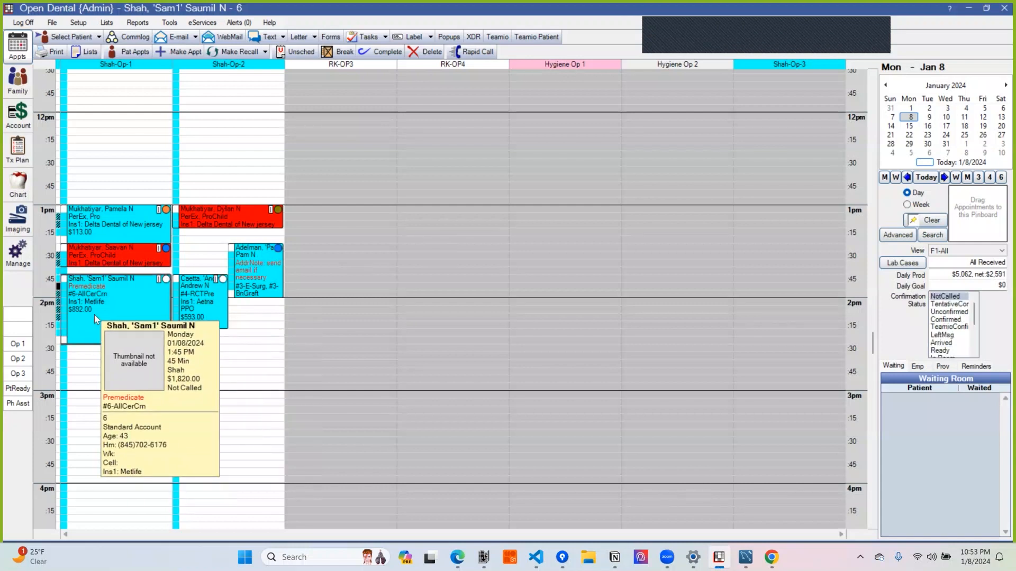
pyautogui.click(942, 343)
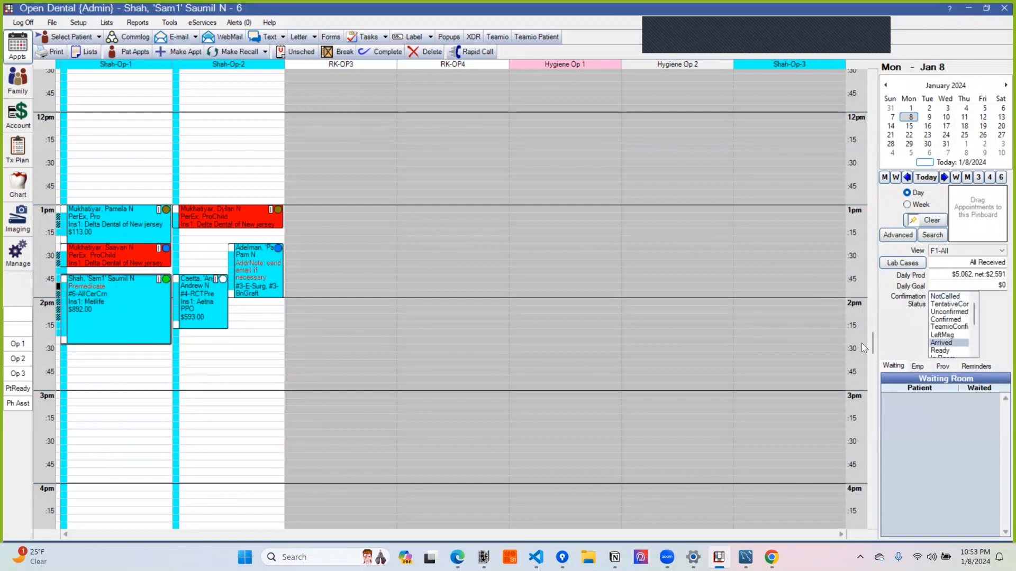
pyautogui.click(457, 558)
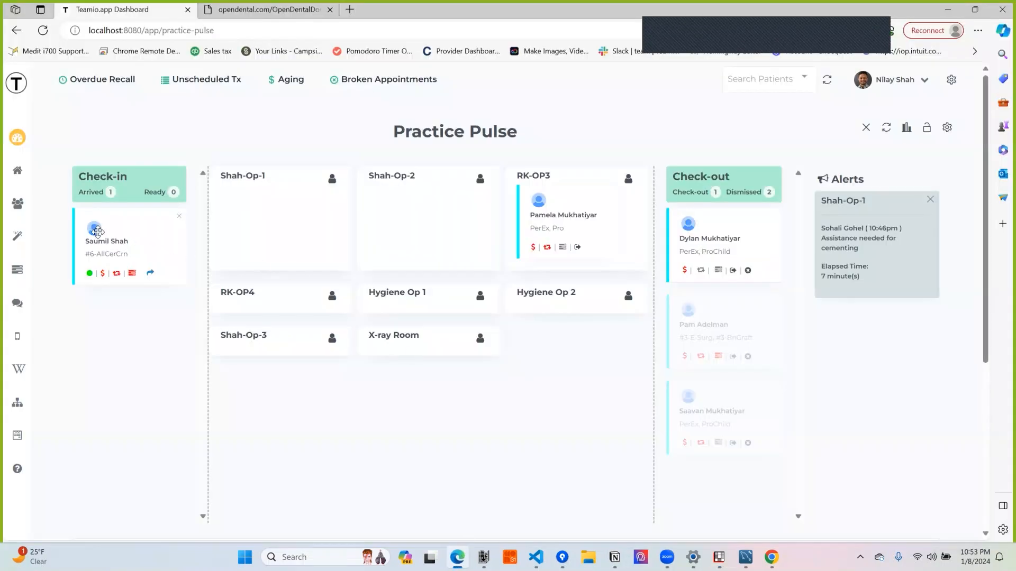
# - Set the #4-RCTPre appointment's confirmation status to Arrived in Open Dental and return to the Teamio board
pyautogui.hotkey('alt', 'Tab')
pyautogui.click(196, 299)
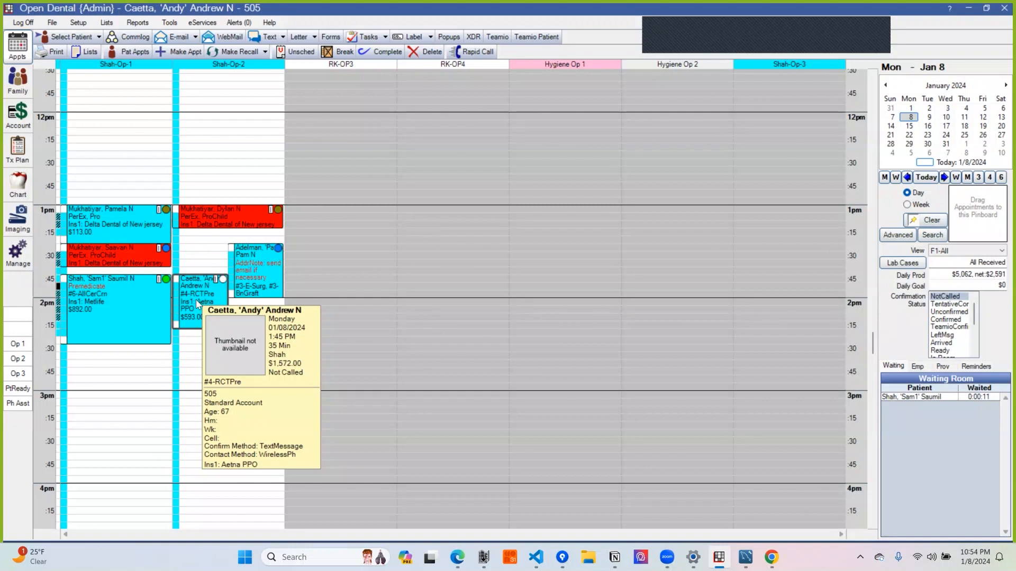
pyautogui.click(149, 296)
pyautogui.click(215, 291)
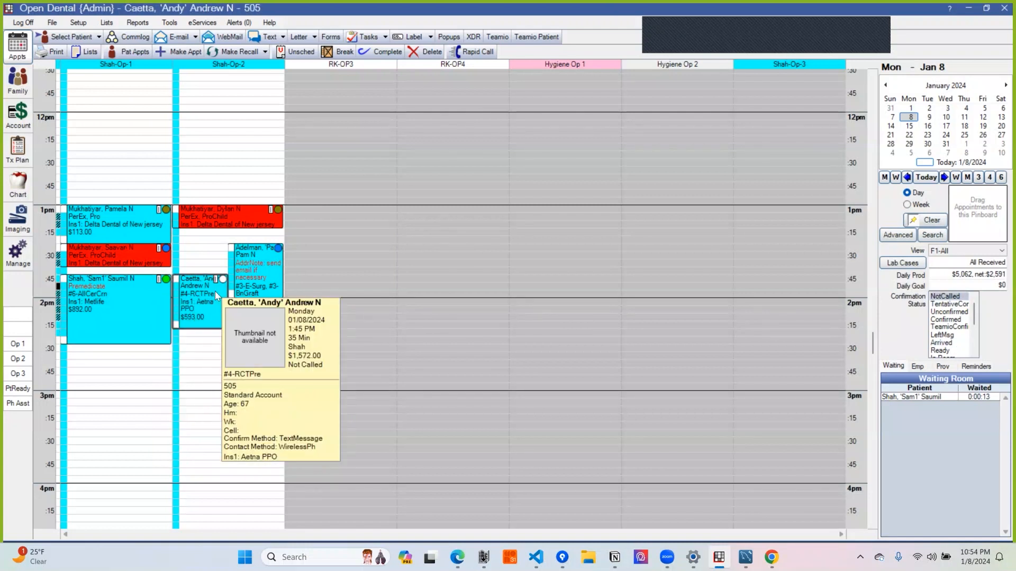
pyautogui.click(942, 343)
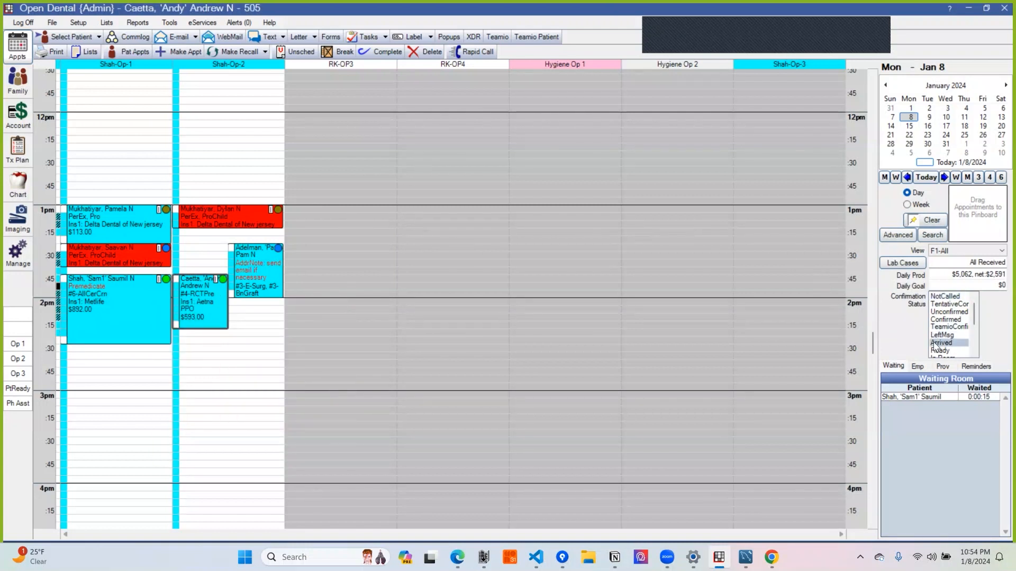
pyautogui.click(457, 558)
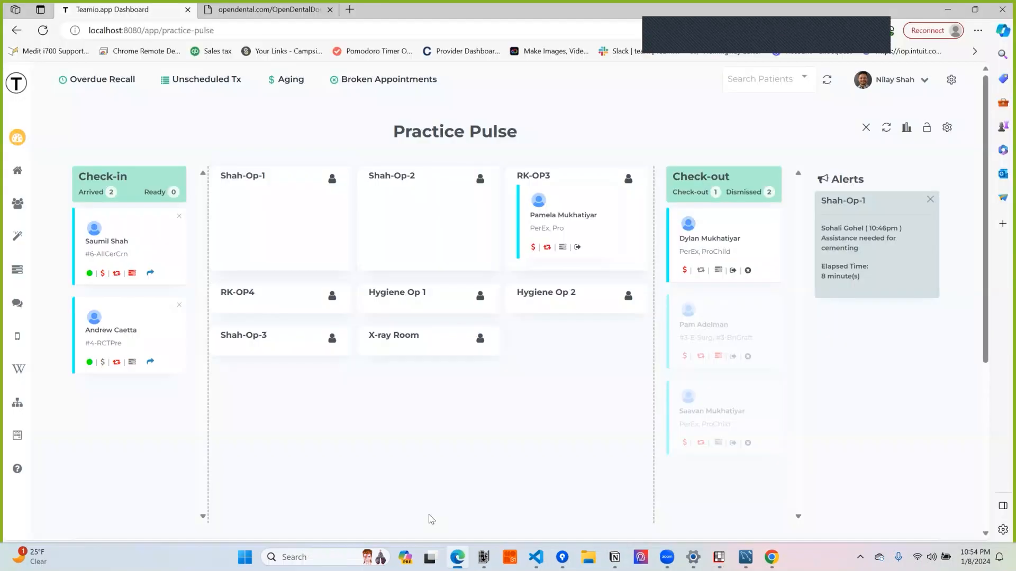
# - Remove the #6-AllCerCrn patient from check-in and set that appointment's confirmation status to NotCalled in Open Dental
pyautogui.click(179, 221)
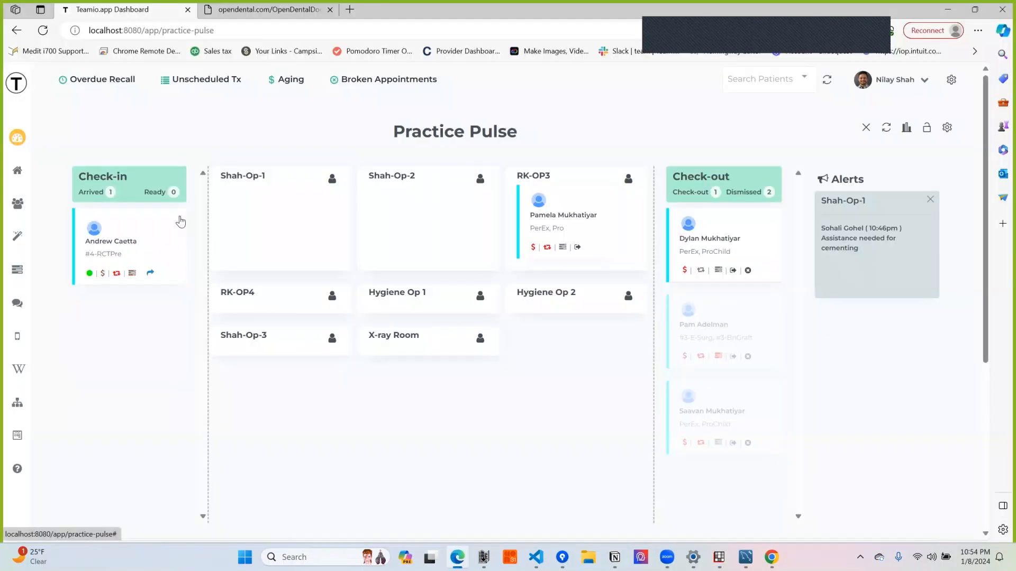
pyautogui.click(719, 561)
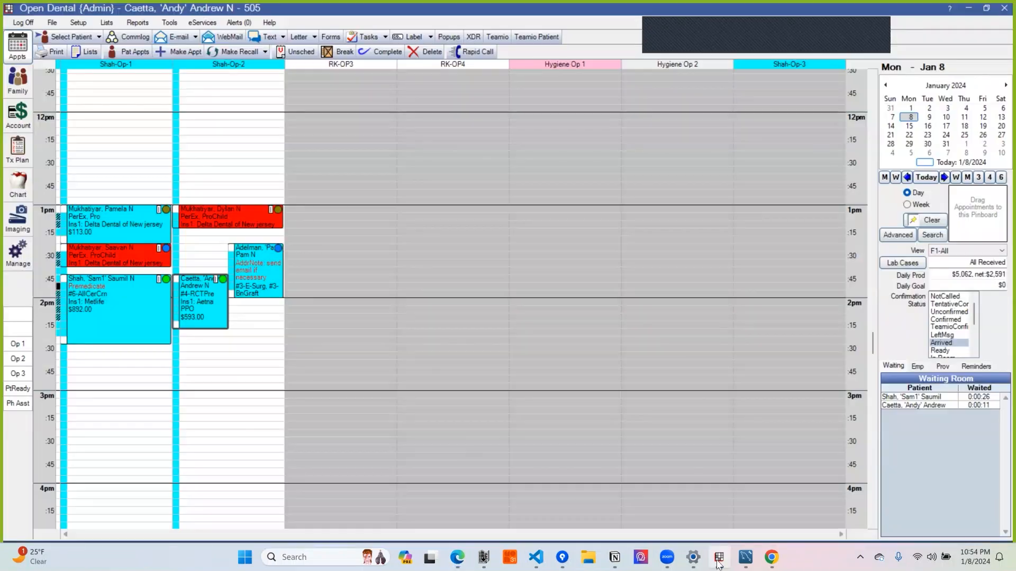
pyautogui.click(119, 300)
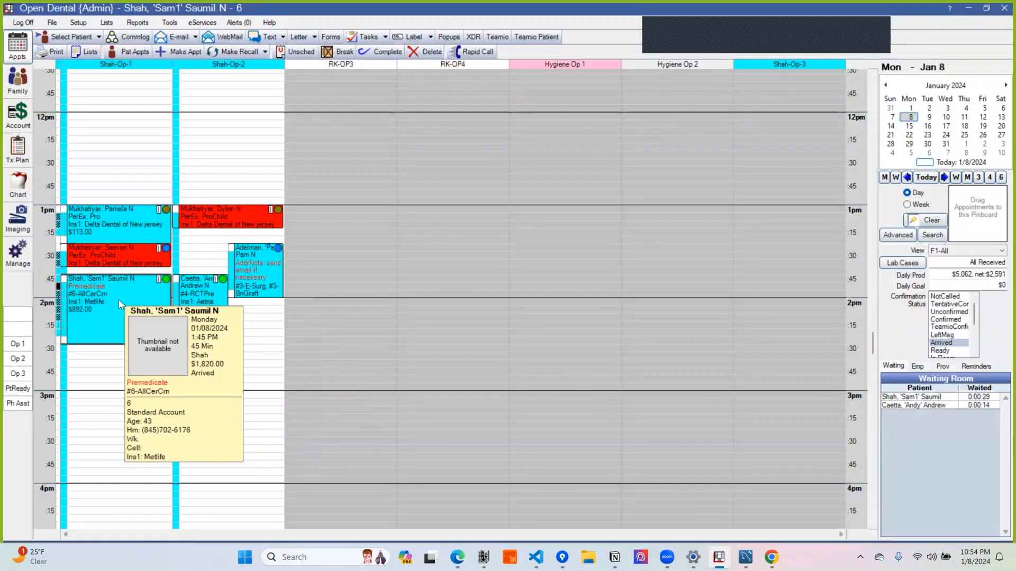
pyautogui.click(953, 297)
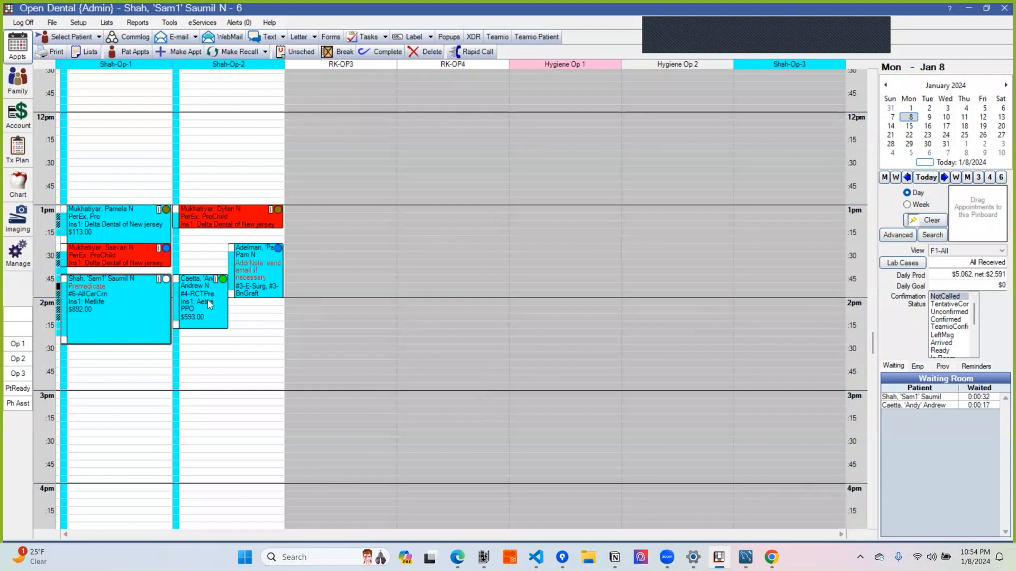
# - Set the #6-AllCerCrn appointment's status back to Arrived and check the check-in list in Teamio
pyautogui.moveTo(100, 340)
pyautogui.click(944, 343)
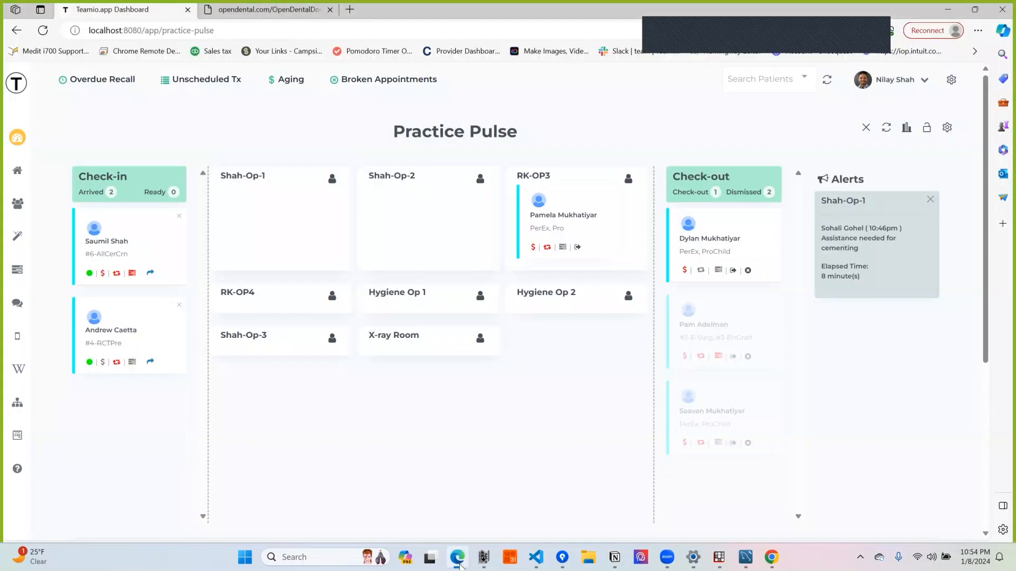
pyautogui.click(457, 557)
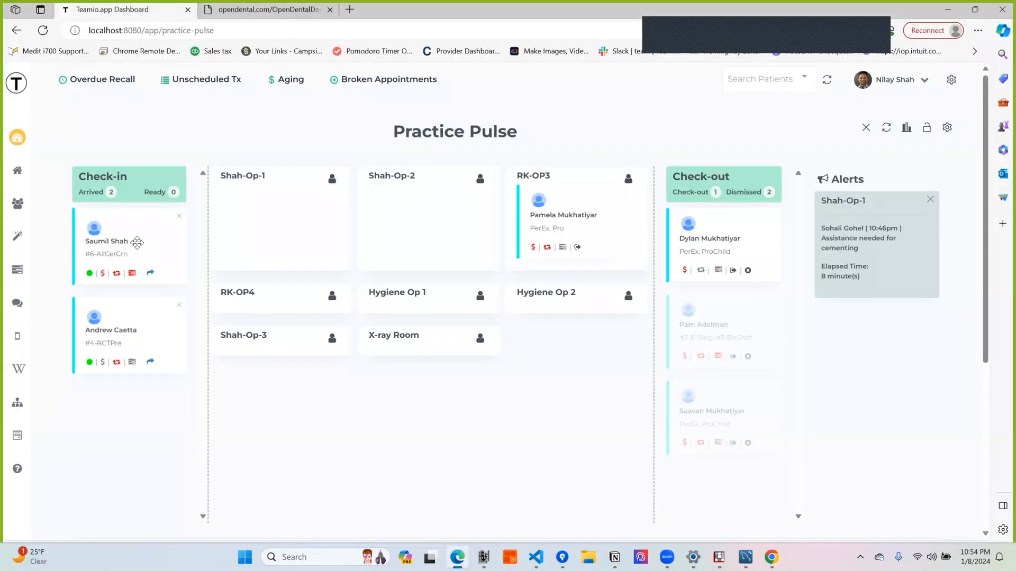